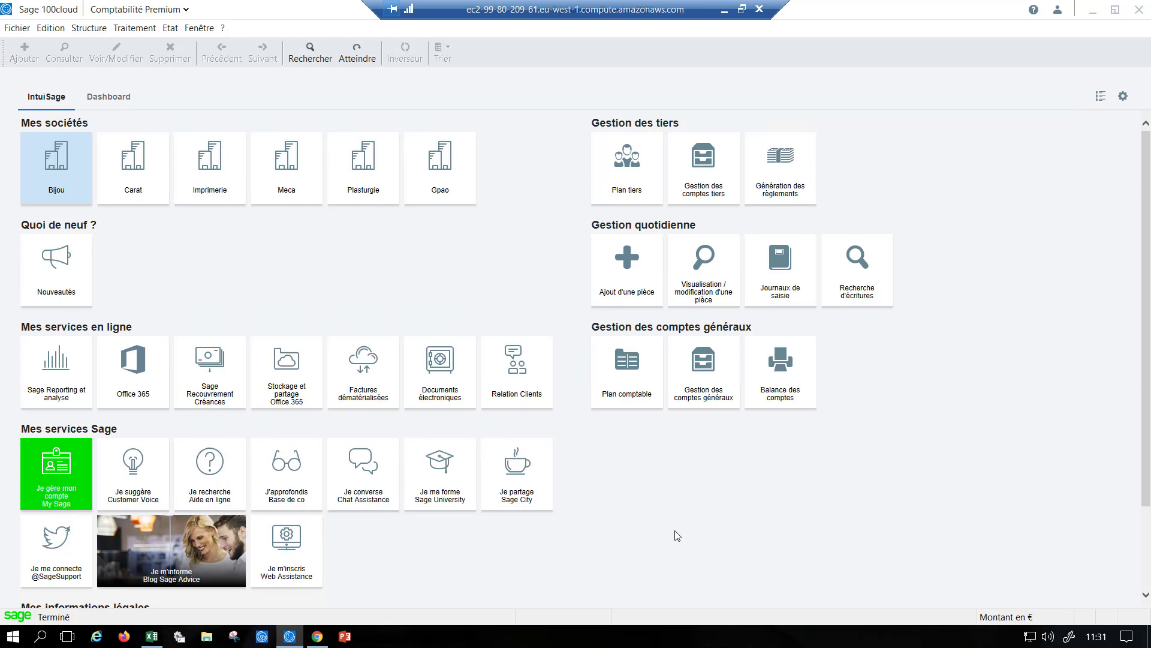
# Open the February 2020 Achats journal from the open journals and widen its window to show all the columns
pyautogui.click(782, 292)
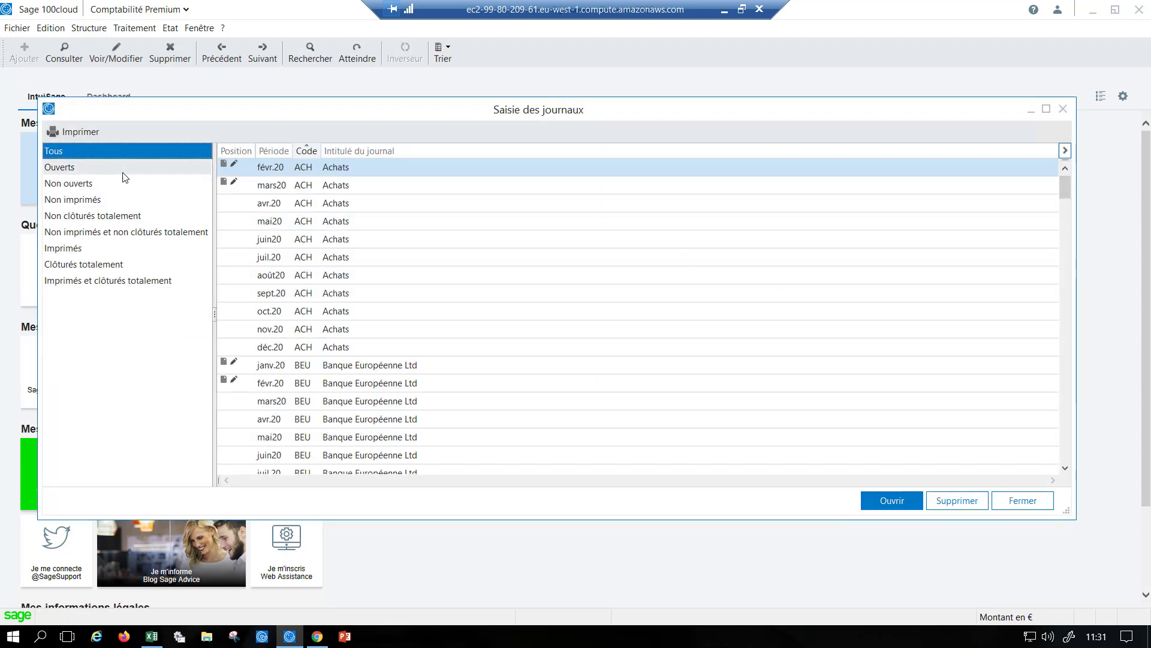
pyautogui.click(126, 175)
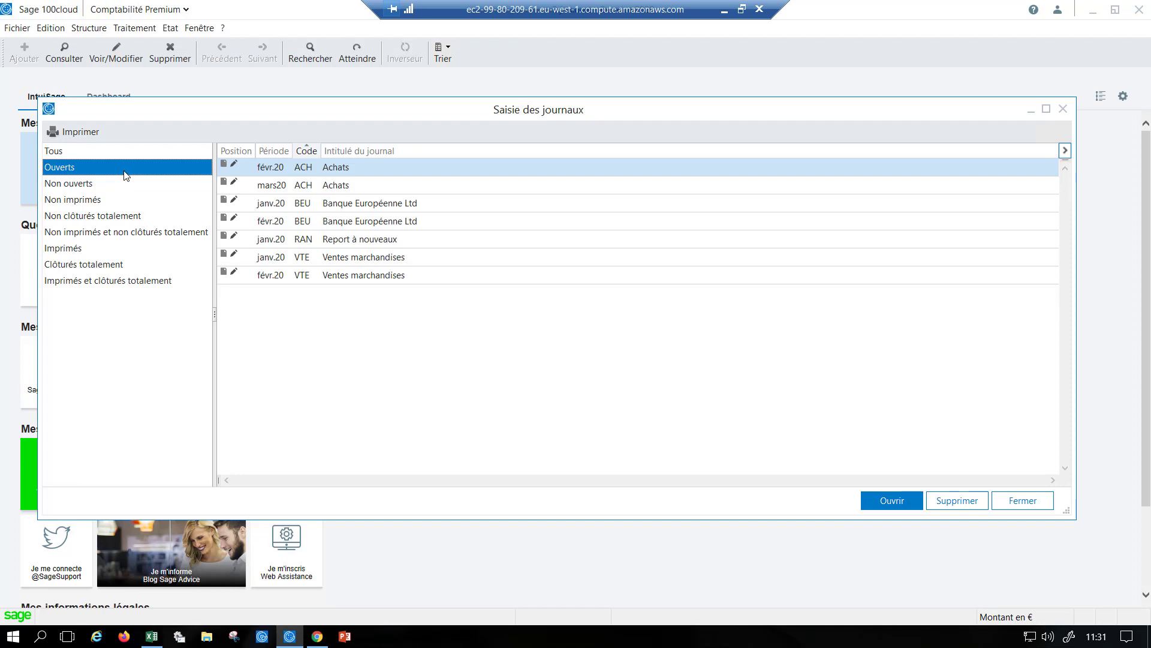
pyautogui.doubleClick(298, 167)
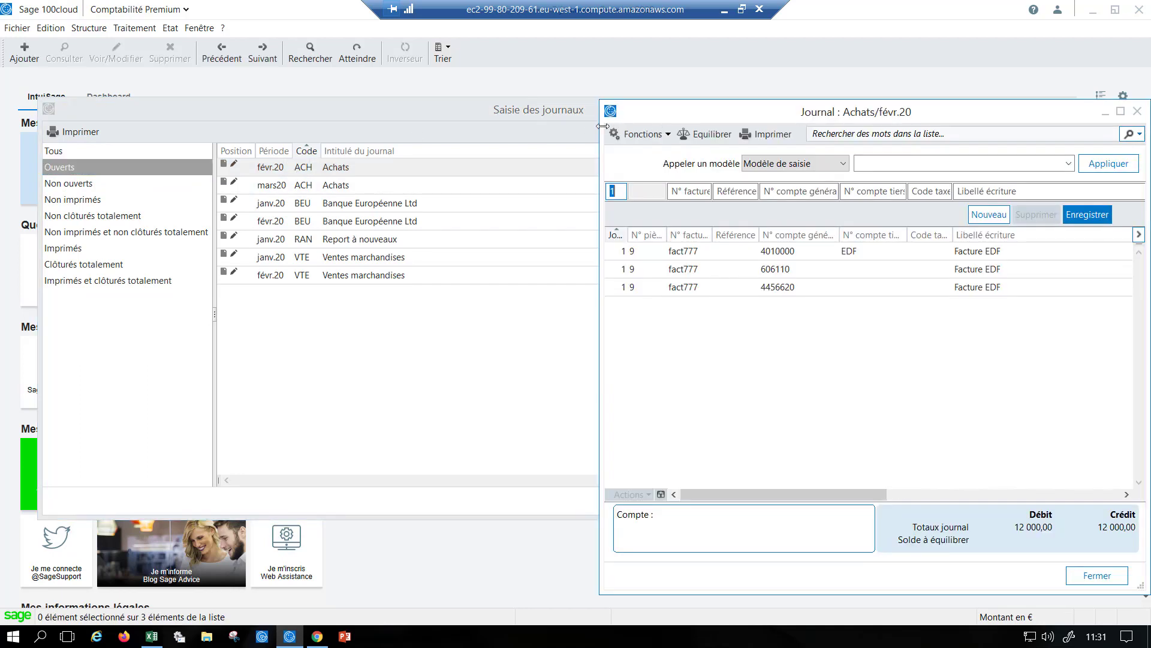
pyautogui.moveTo(599, 129); pyautogui.dragTo(60, 139)
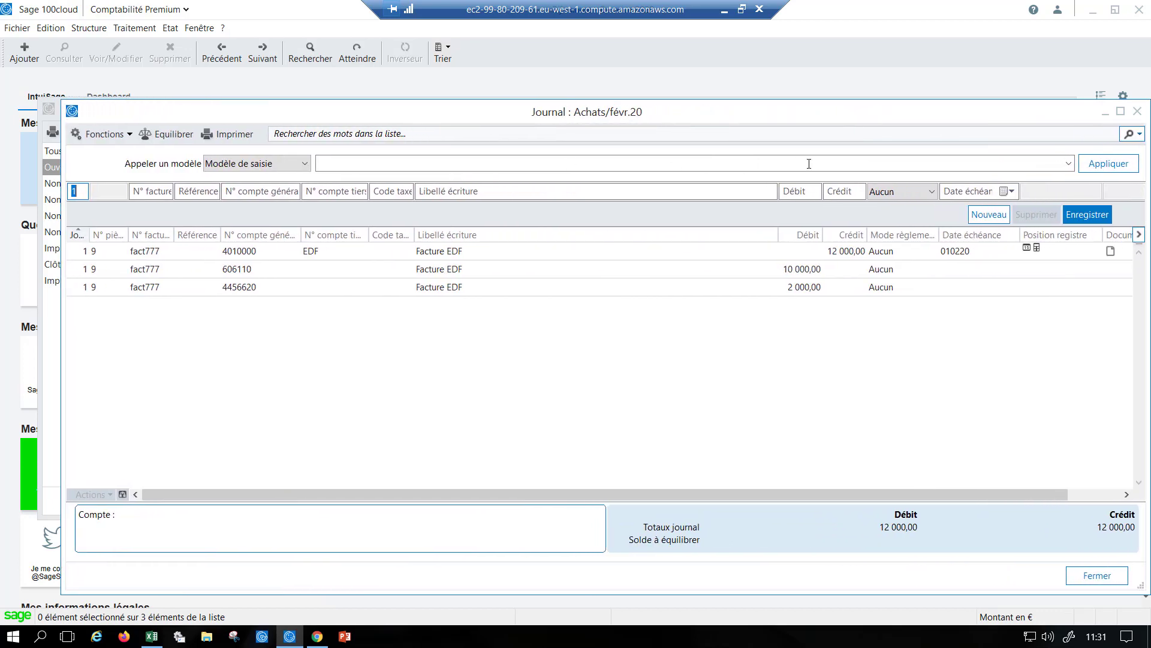
# Apply the EDF entry template to the February 2020 purchases journal
pyautogui.click(1069, 164)
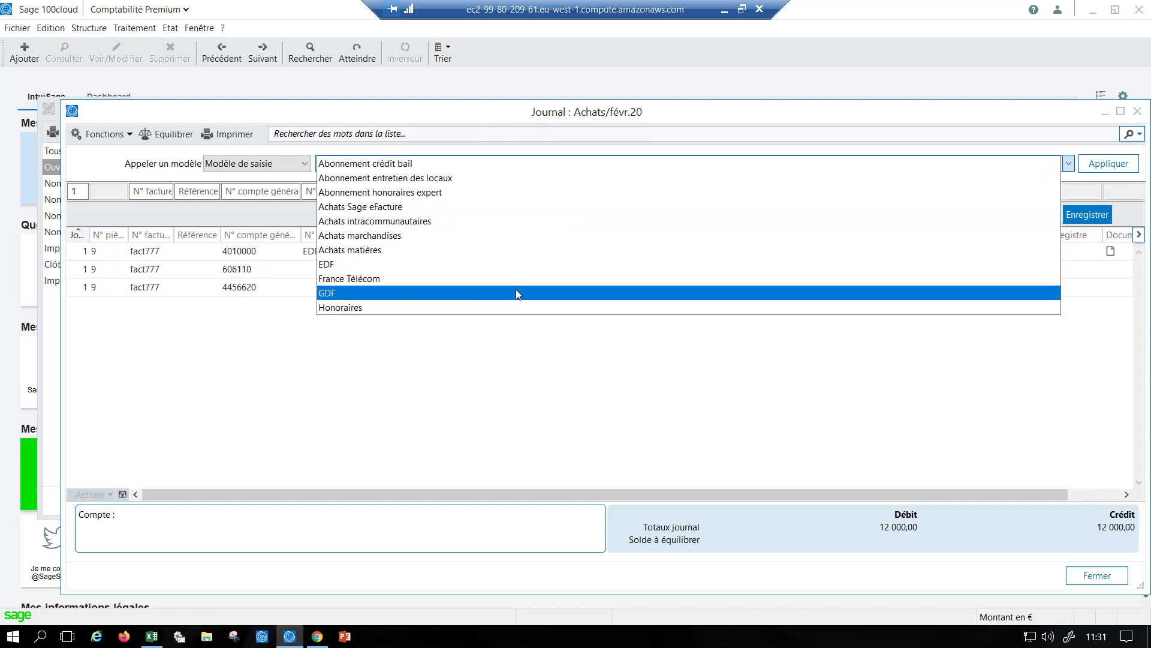
pyautogui.click(512, 264)
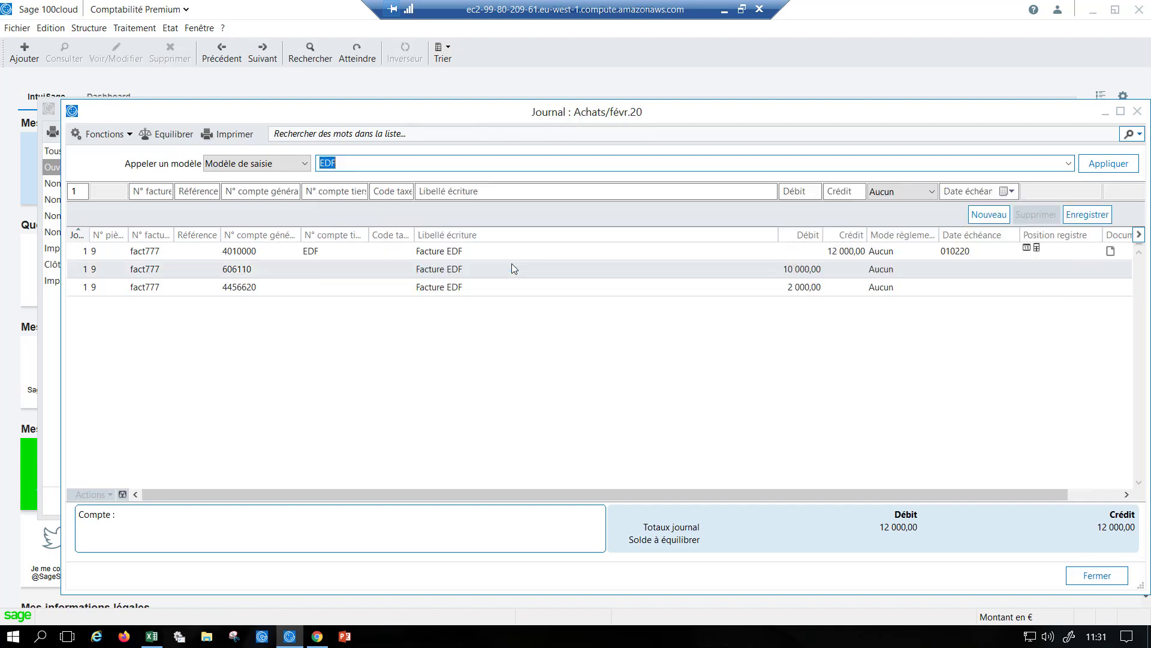
pyautogui.press('Return')
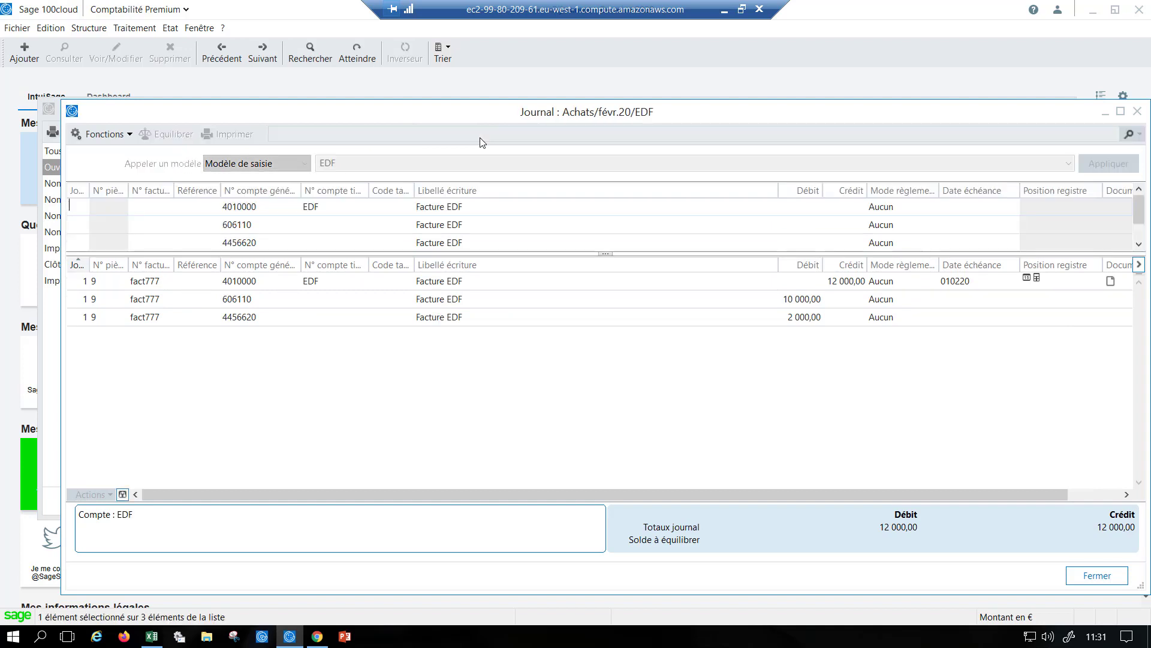
# Fill the EDF entry with invoice number fact666, reference 555 and a debit of 10000 on account 606110, and record it
pyautogui.press('Tab')
pyautogui.write('fact666')
pyautogui.press('Tab')
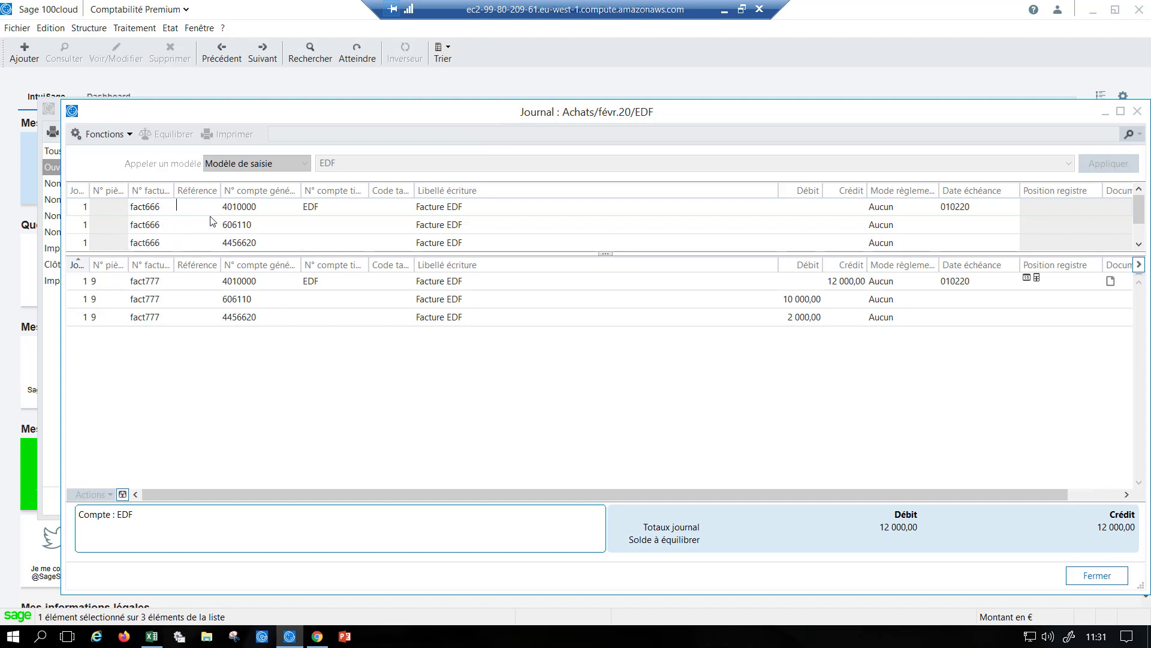
pyautogui.write('555')
pyautogui.press('Tab')
pyautogui.click(802, 231)
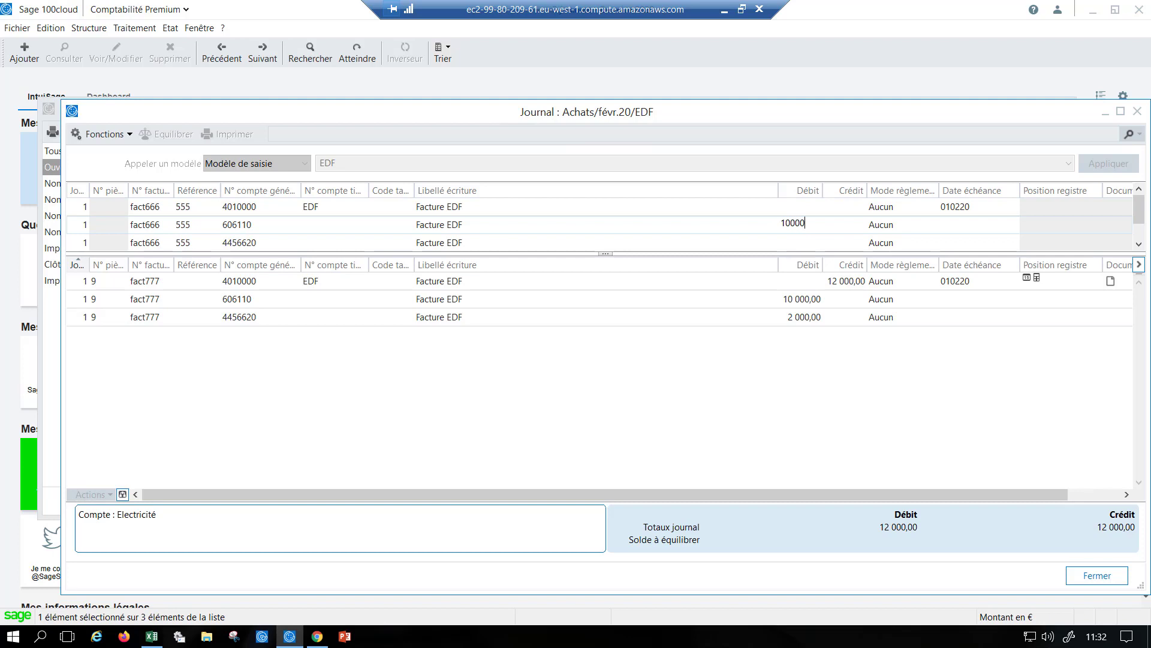
pyautogui.press('Return')
pyautogui.press('Return')
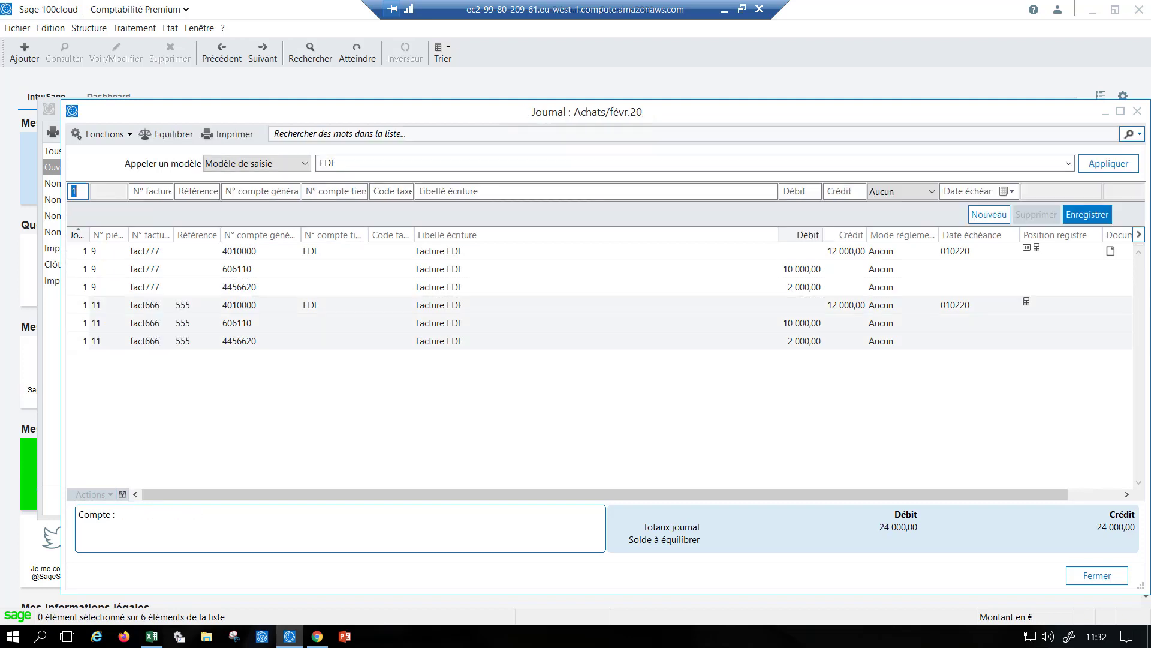
# Shift the journal window slightly and select Achats matières as the entry template without applying it
pyautogui.click(478, 331)
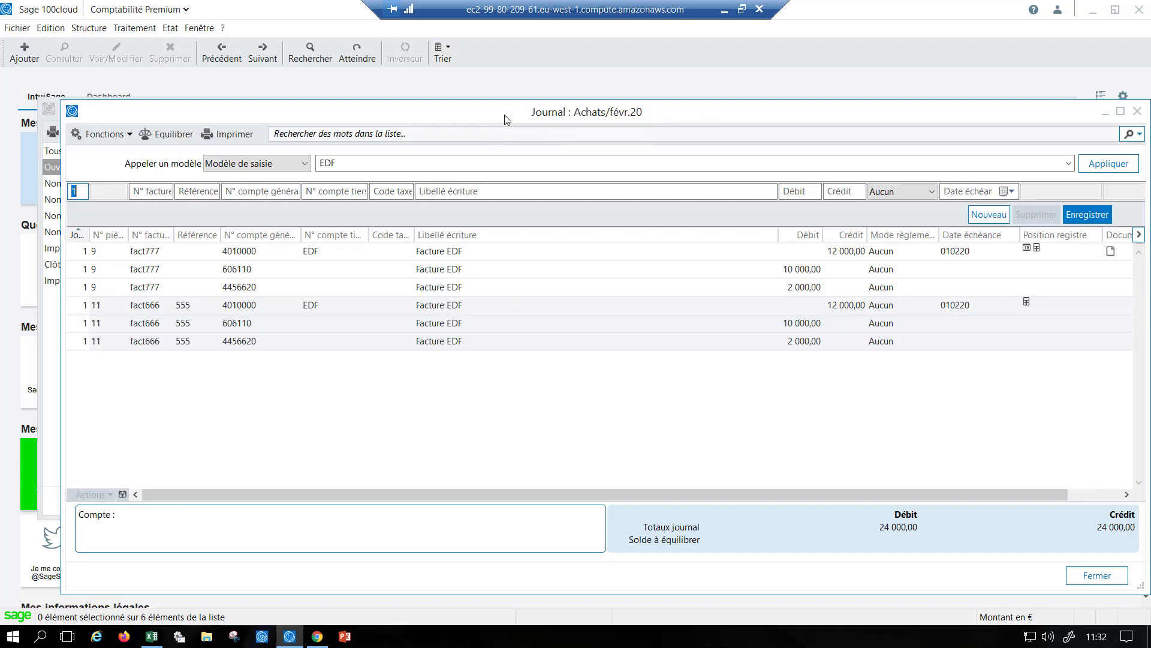
pyautogui.moveTo(505, 115); pyautogui.dragTo(486, 120)
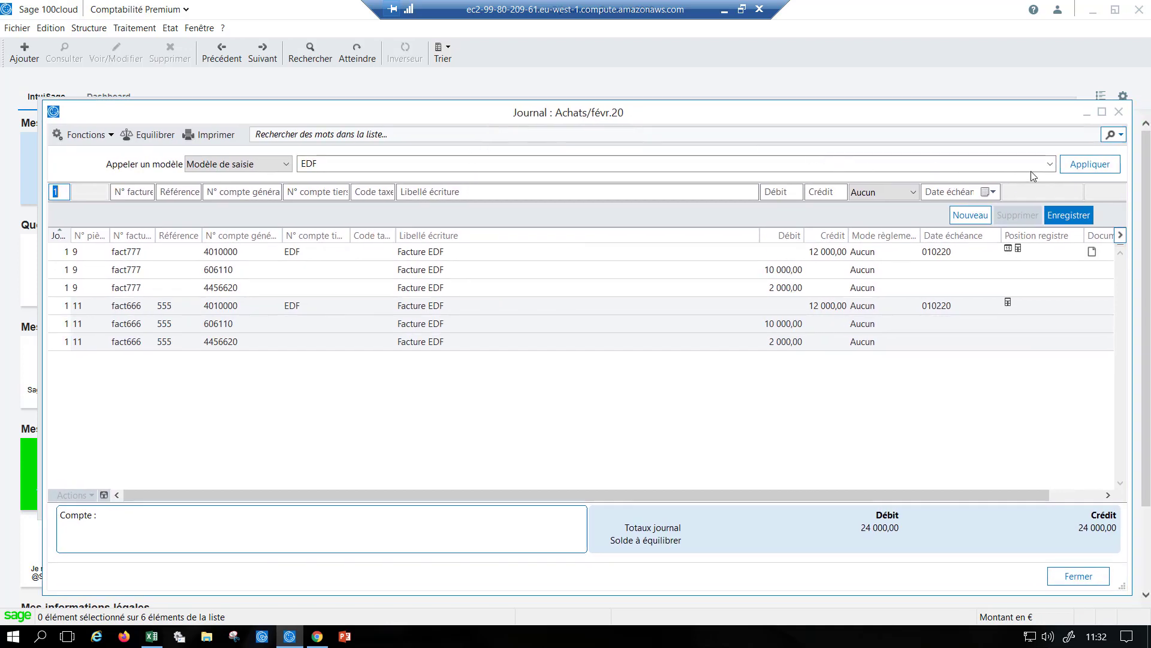
pyautogui.click(1050, 165)
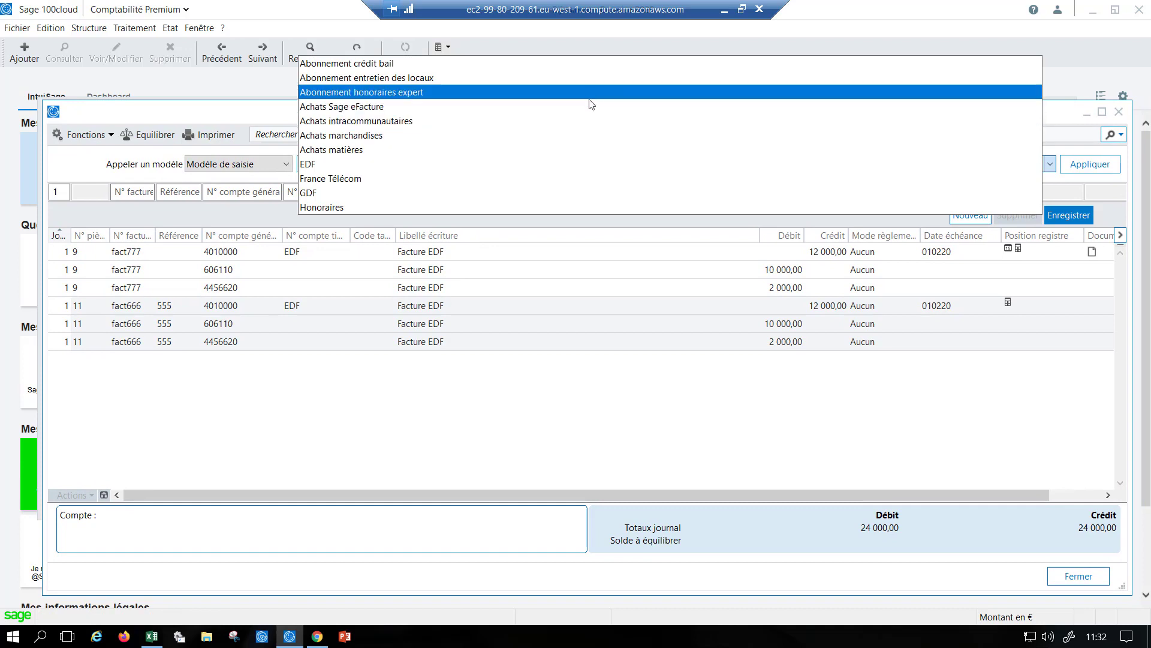
pyautogui.click(334, 151)
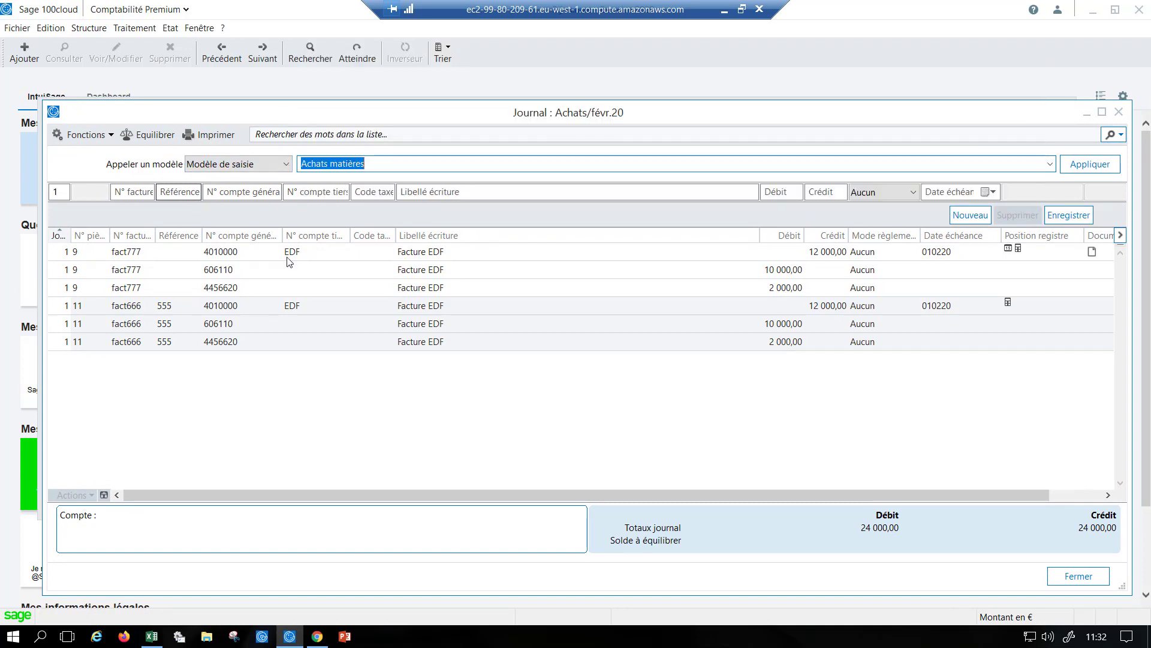
# Select the fact666 line on account 4010000 and narrow the entry label column until the attached documents column fits
pyautogui.click(372, 303)
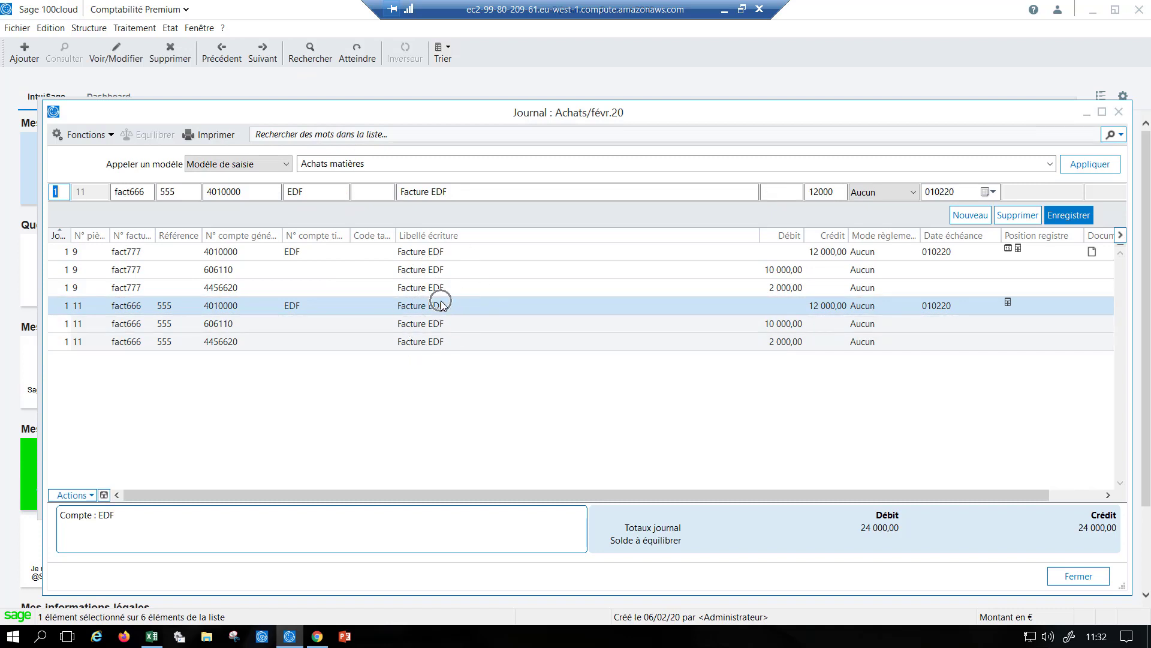
pyautogui.moveTo(708, 236); pyautogui.dragTo(710, 236)
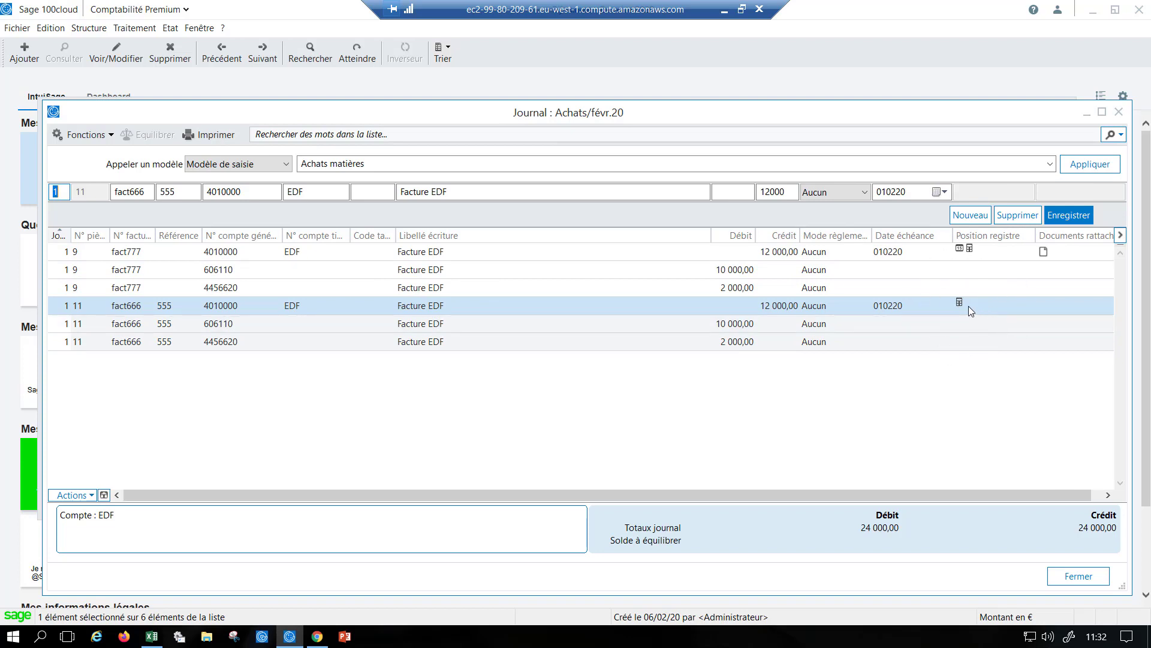
pyautogui.moveTo(710, 236); pyautogui.dragTo(646, 232)
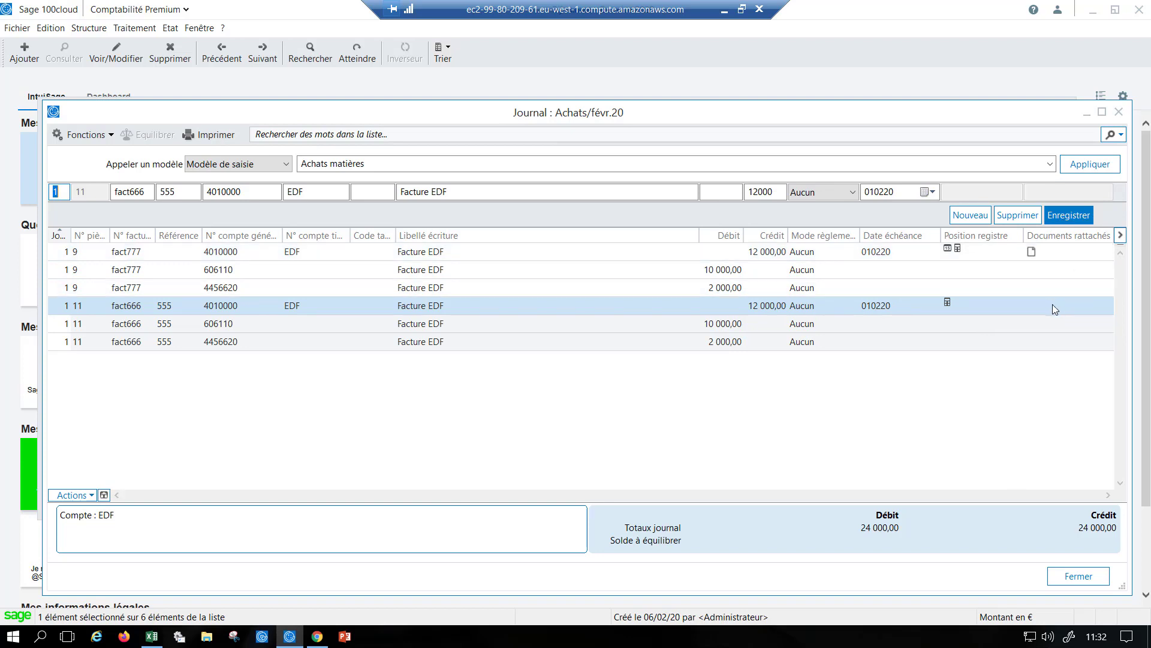
# Attach the file Facture_BILLO_FFA00025_20200206.pdf from the computer's Desktop to the selected fact666 entry
pyautogui.click(84, 497)
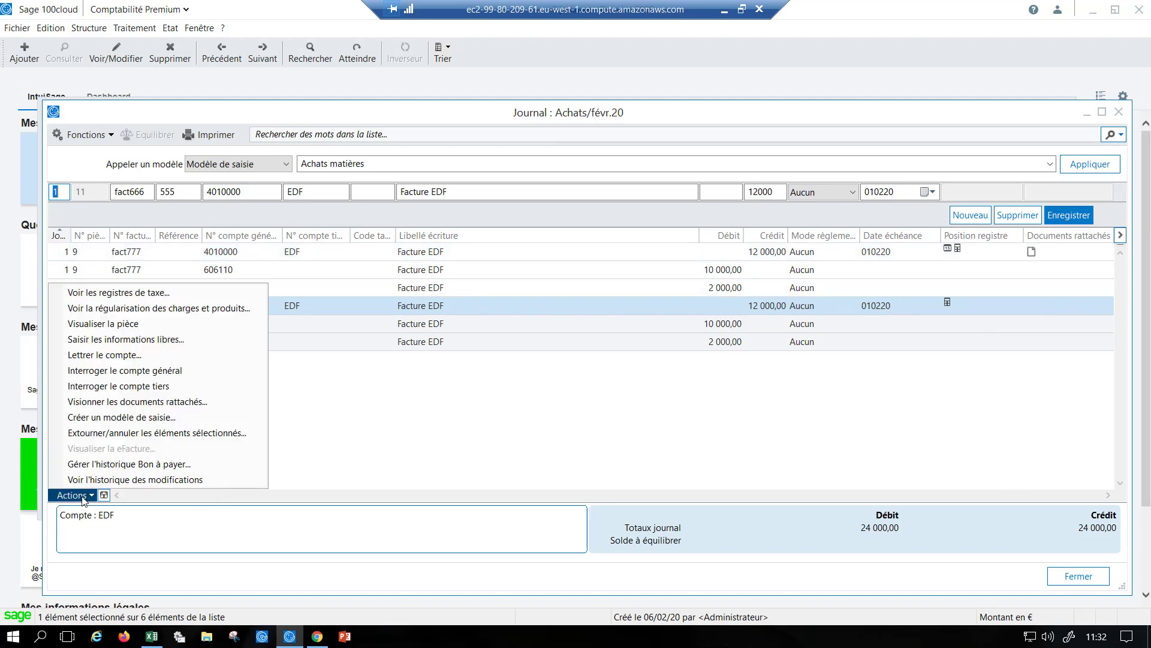
pyautogui.click(109, 402)
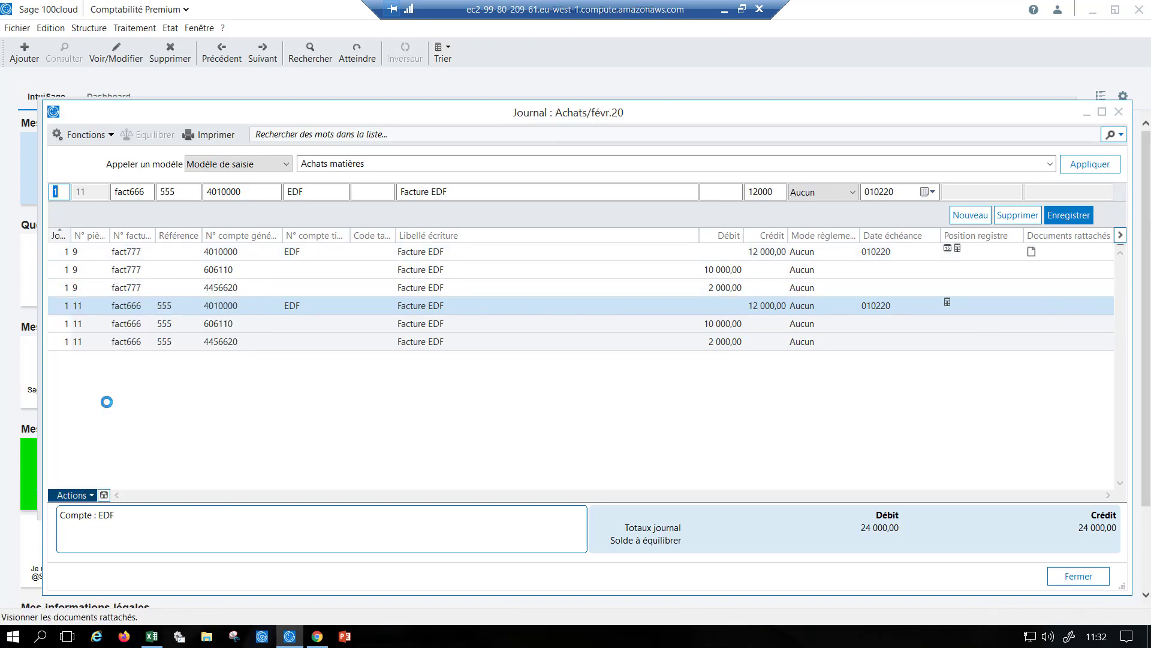
pyautogui.click(781, 244)
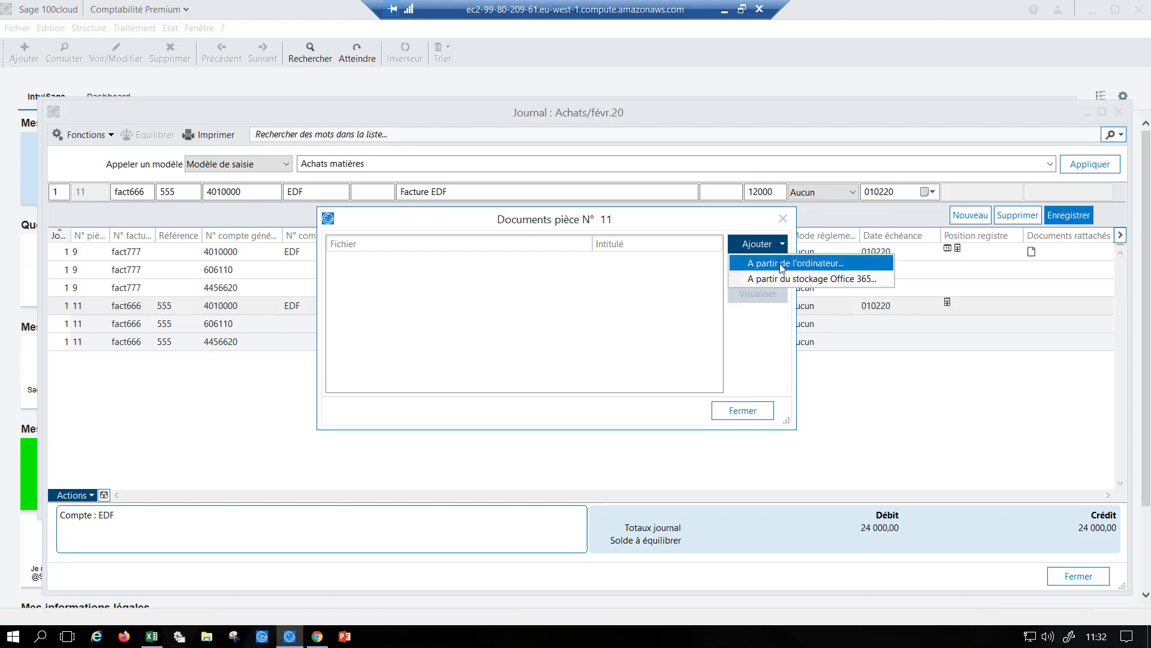
pyautogui.click(772, 266)
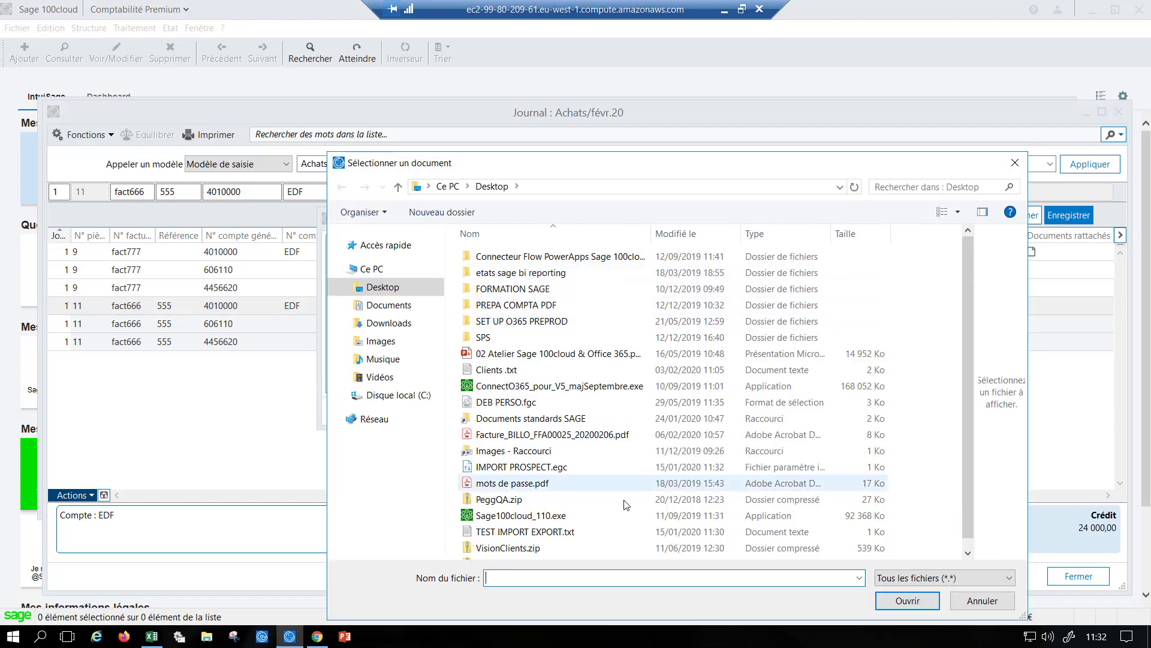
pyautogui.scroll(-1, 601, 497)
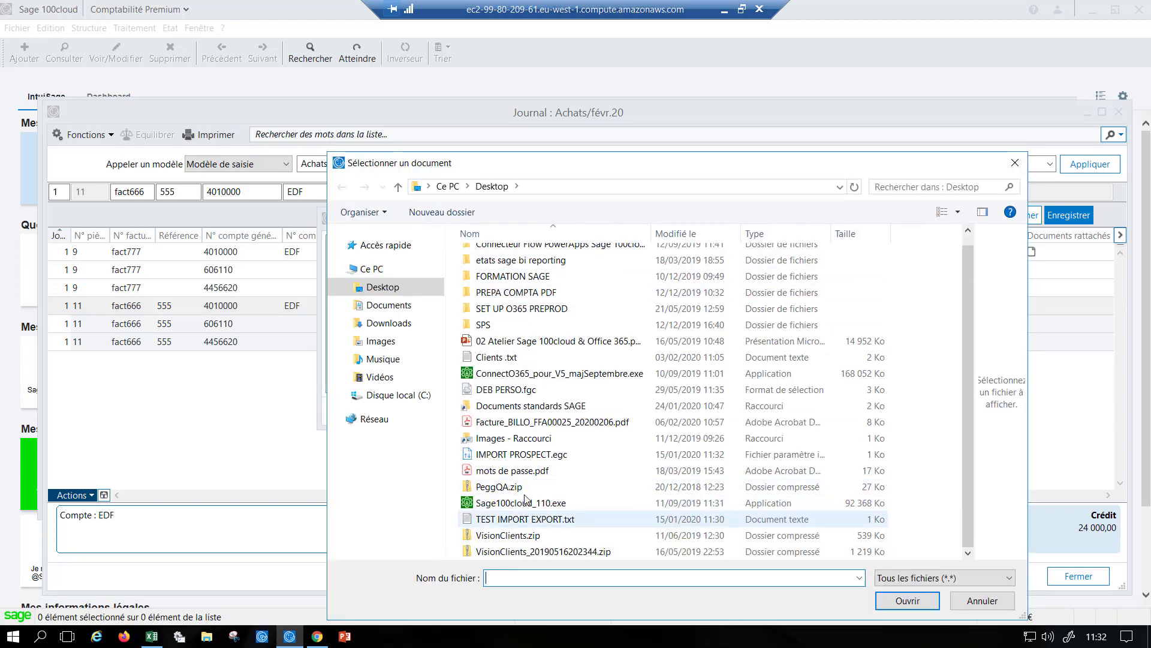
pyautogui.doubleClick(580, 427)
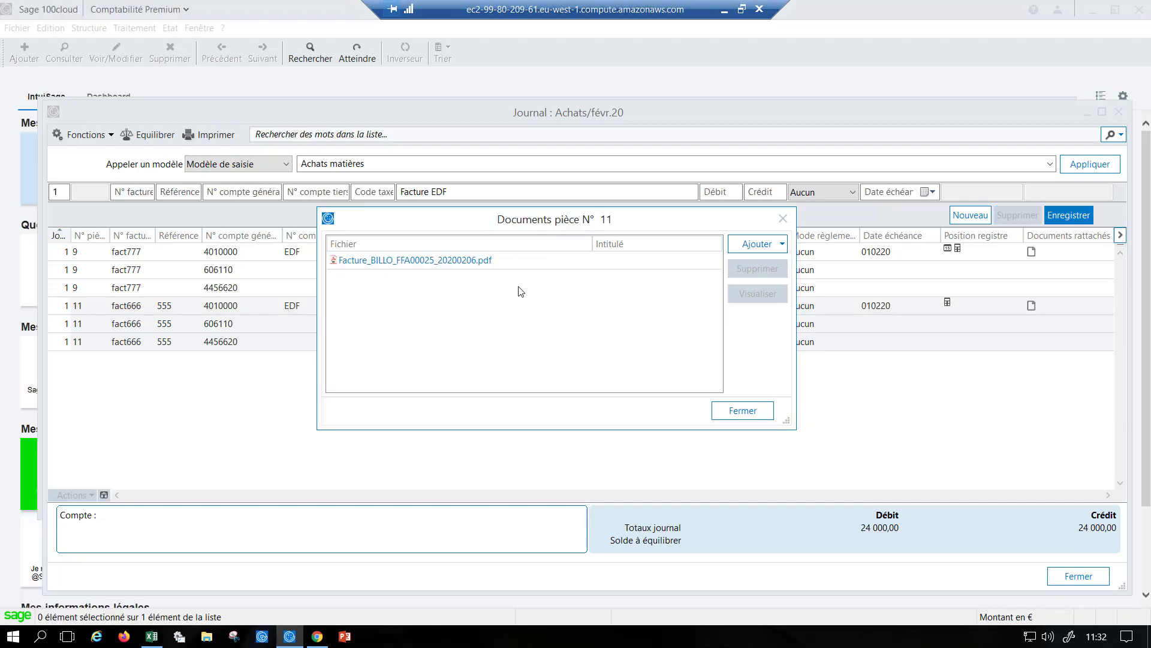
# Open the PDF invoice attached to the fact666 entry and examine its contents
pyautogui.click(421, 261)
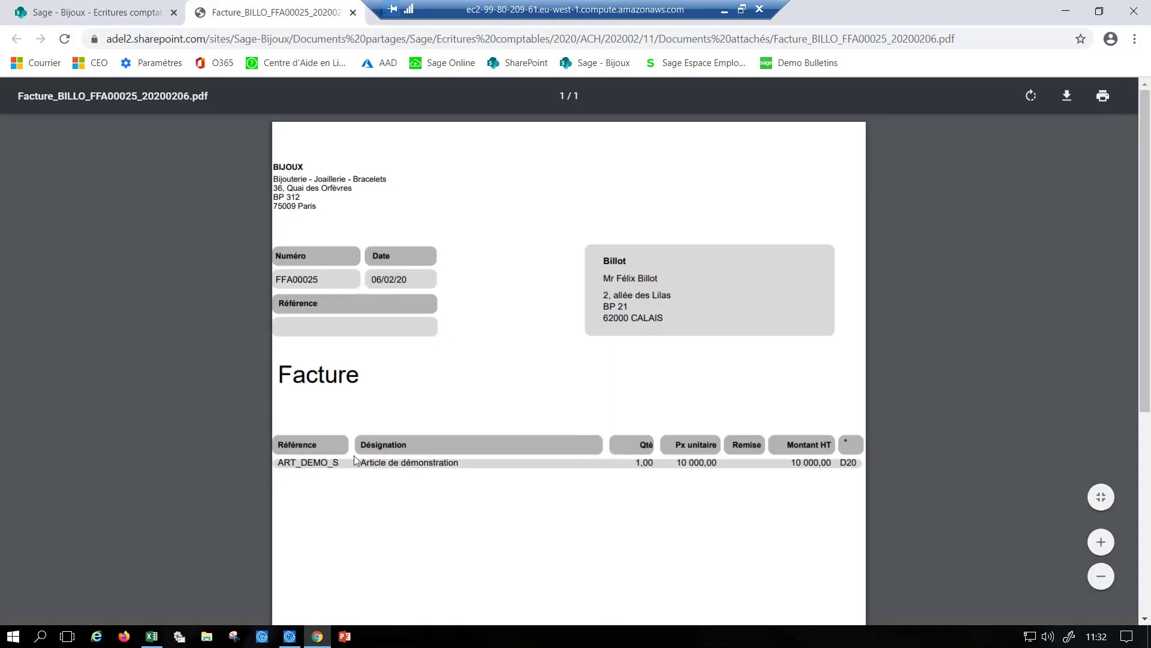
pyautogui.scroll(-5, 716, 401)
pyautogui.scroll(4, 707, 409)
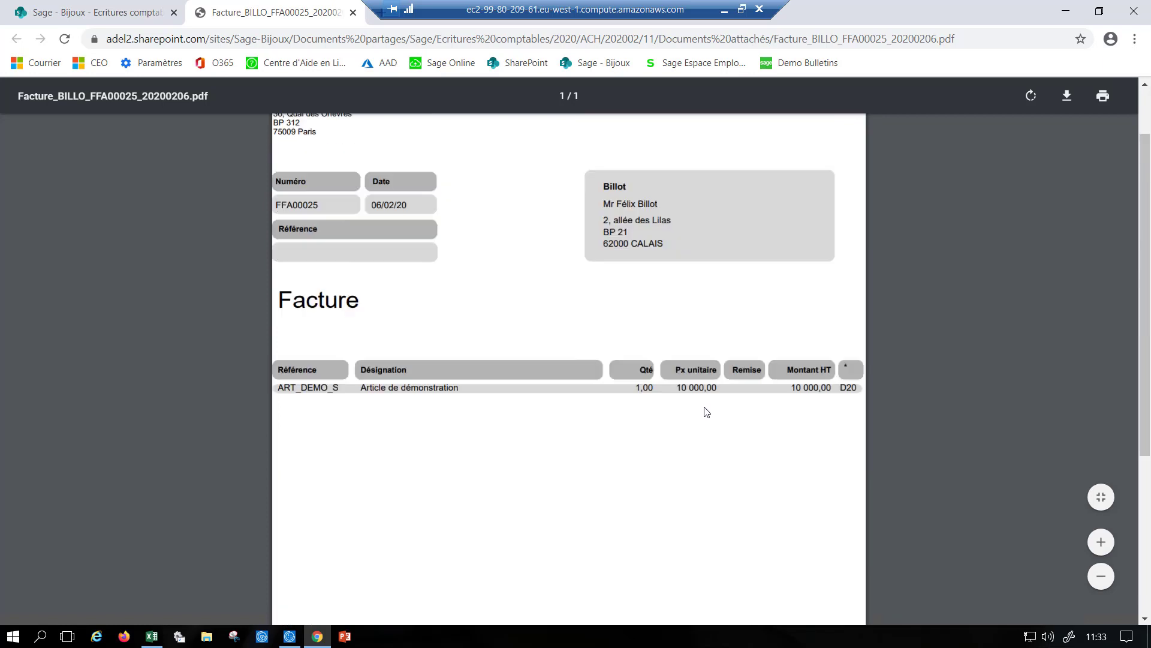
pyautogui.scroll(2, 707, 410)
# Shorten the PDF's SharePoint address to end at Ecritures comptables and open that folder
pyautogui.click(651, 39)
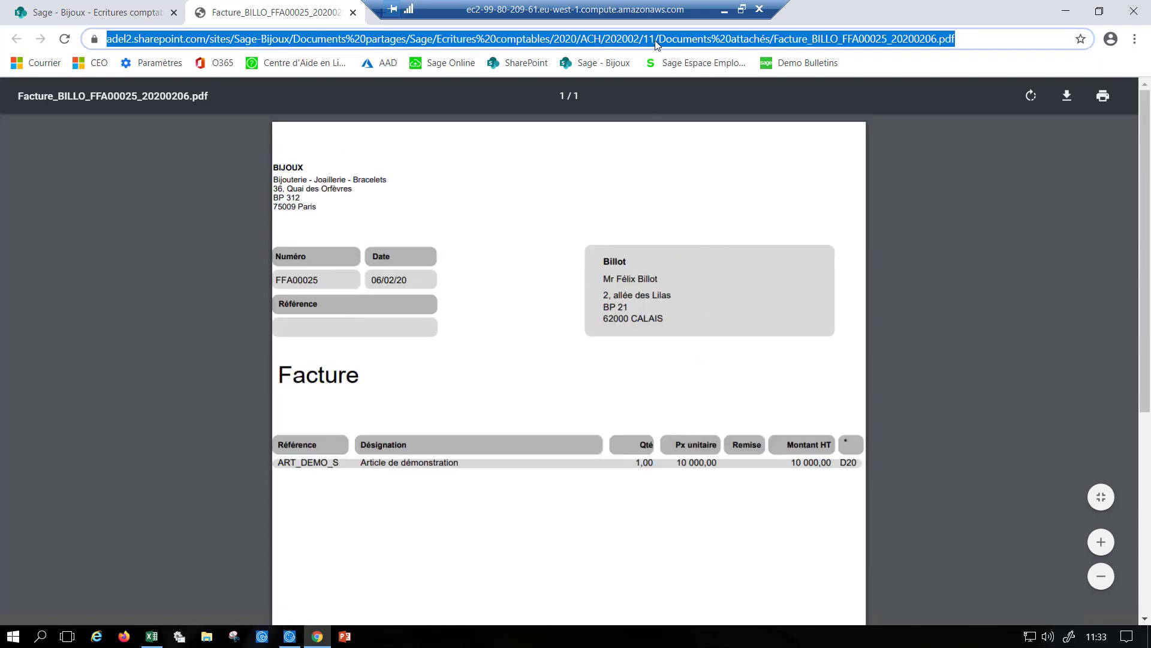
pyautogui.click(518, 42)
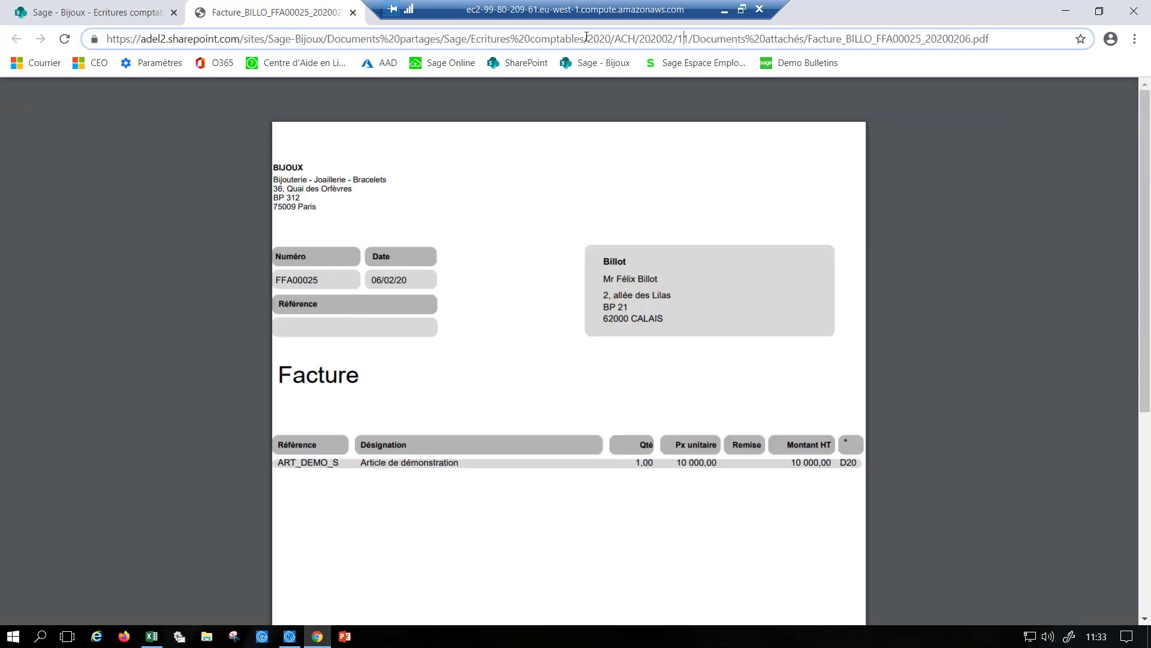
pyautogui.moveTo(650, 40); pyautogui.dragTo(1060, 40)
pyautogui.press('BackSpace')
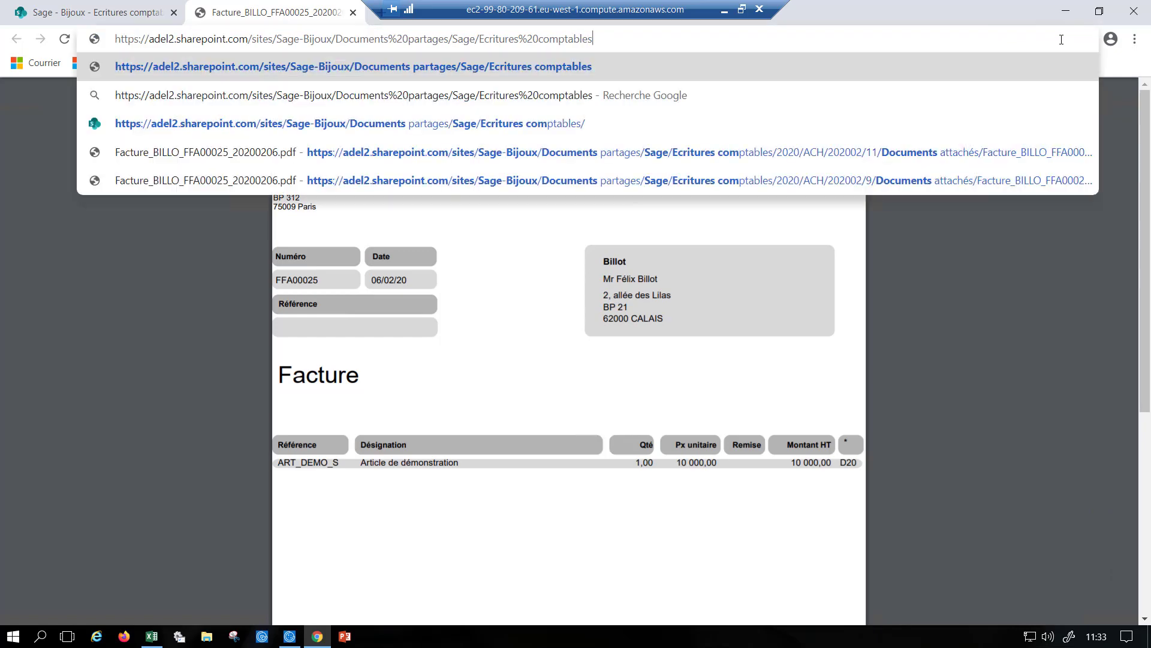
pyautogui.press('Return')
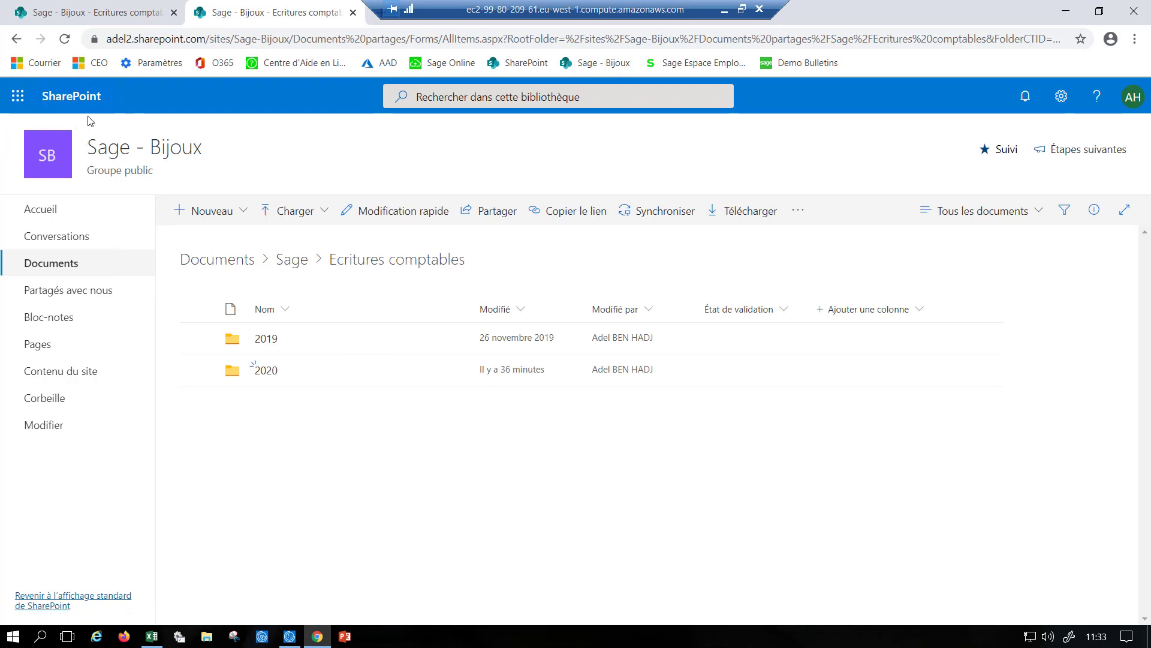
# Browse from Ecritures comptables through folders 2020, ACH, 202002 and 11 to Documents attachés to locate the stored invoice
pyautogui.click(228, 265)
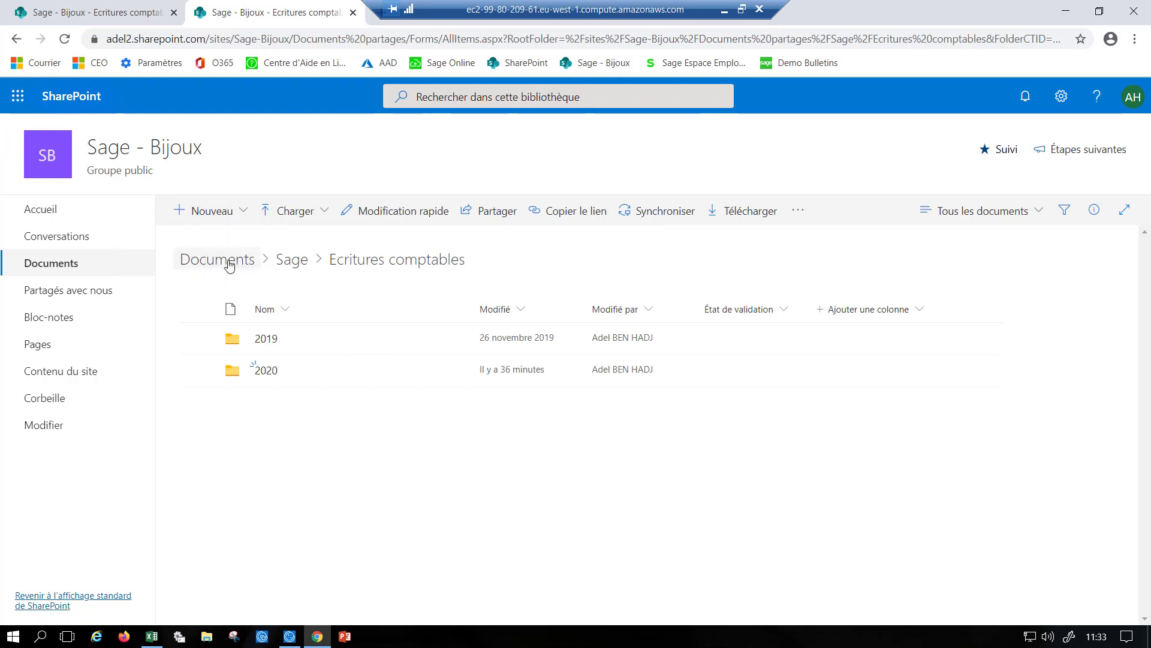
pyautogui.click(229, 264)
pyautogui.click(287, 267)
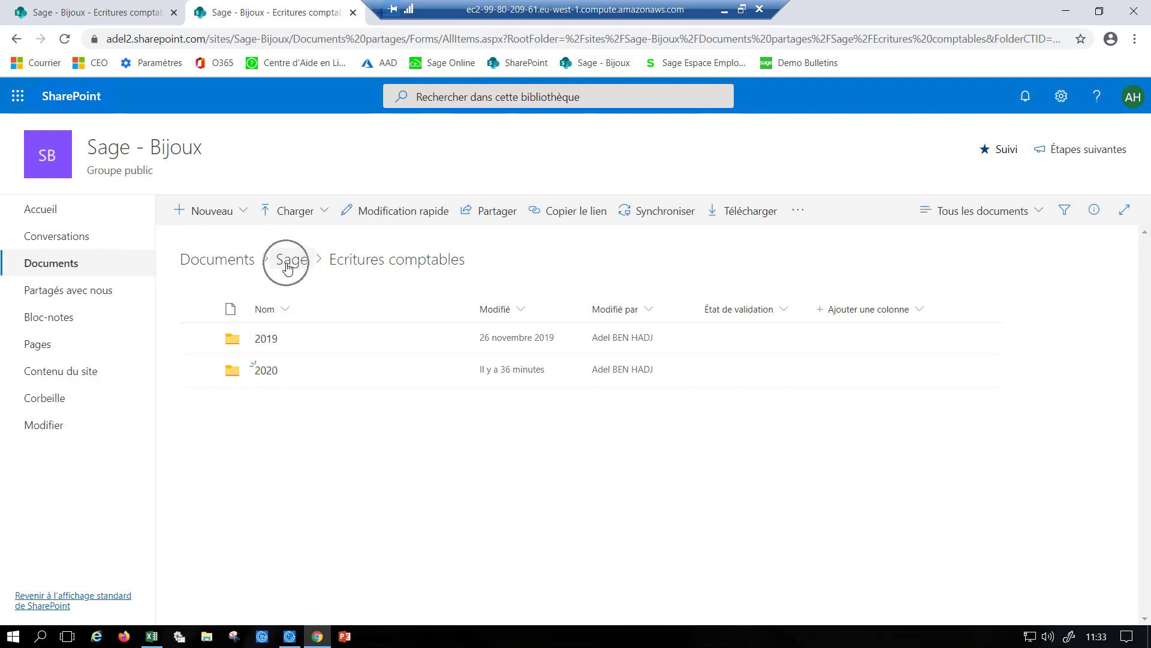
pyautogui.click(354, 267)
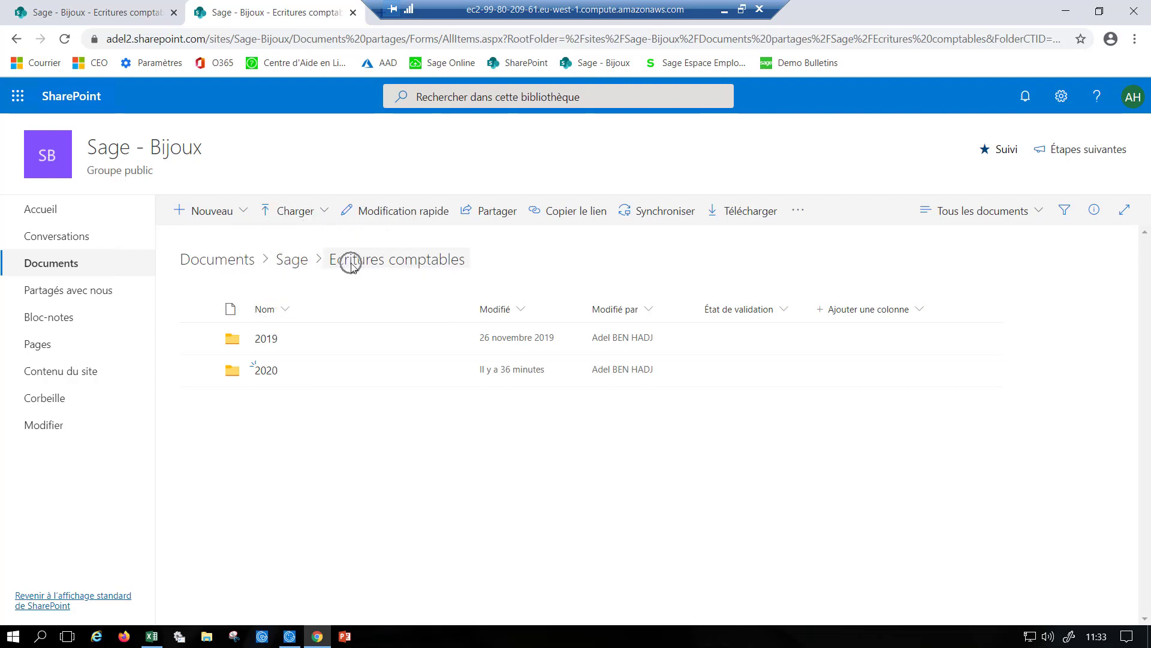
pyautogui.click(266, 372)
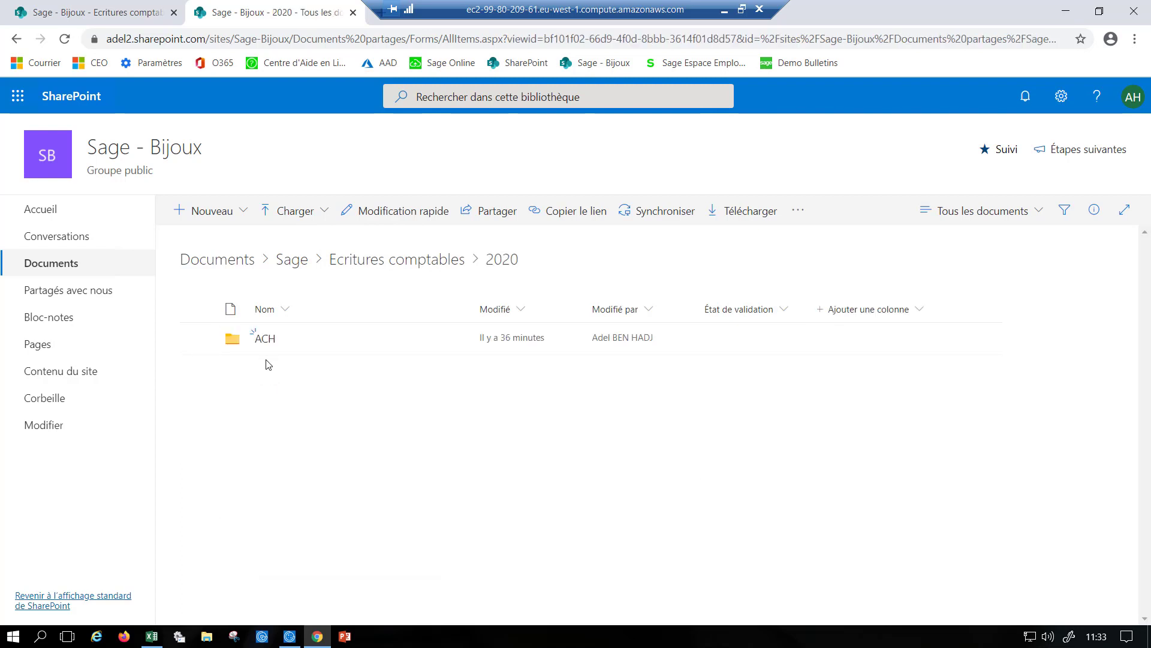
pyautogui.click(264, 339)
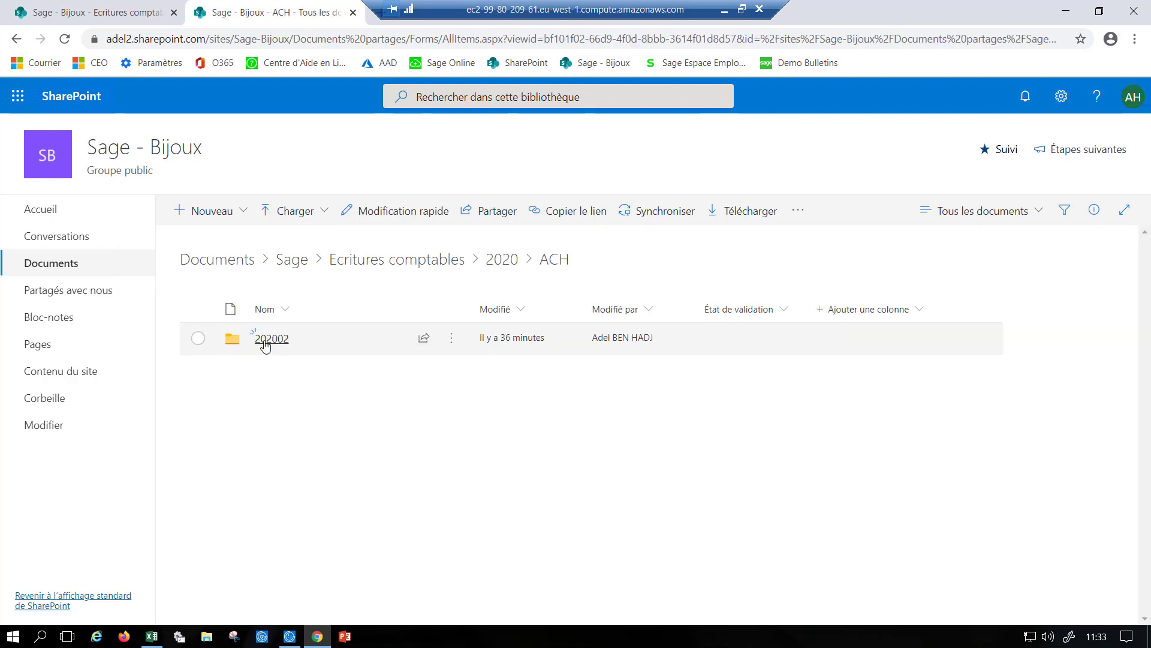
pyautogui.click(265, 342)
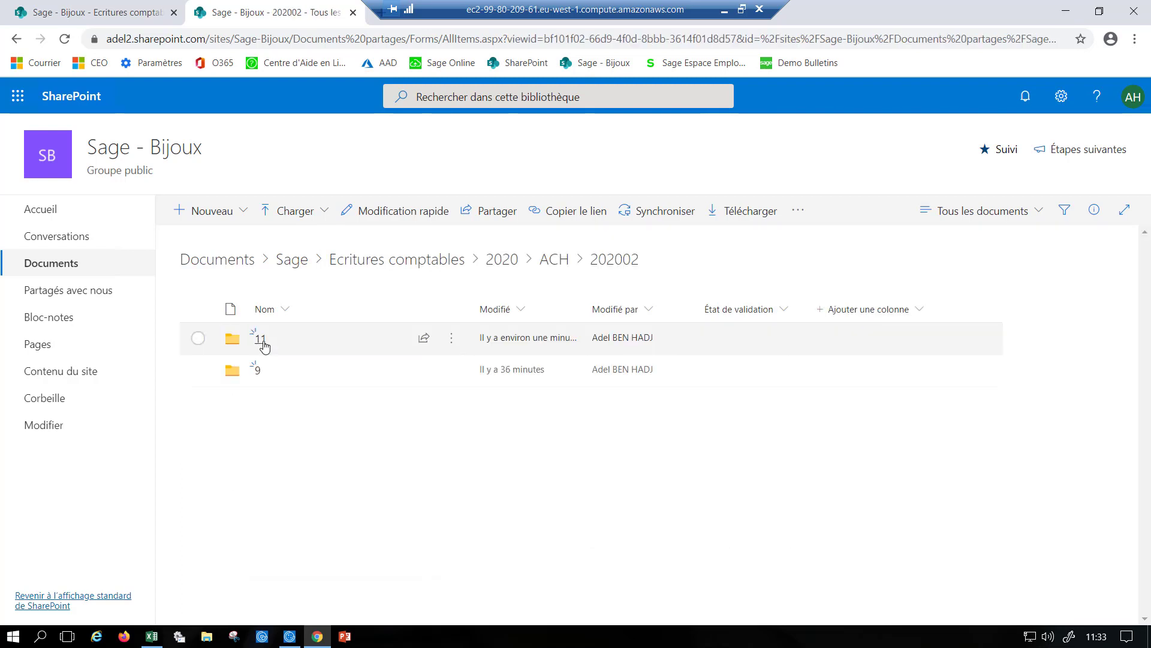
pyautogui.click(262, 339)
pyautogui.click(264, 345)
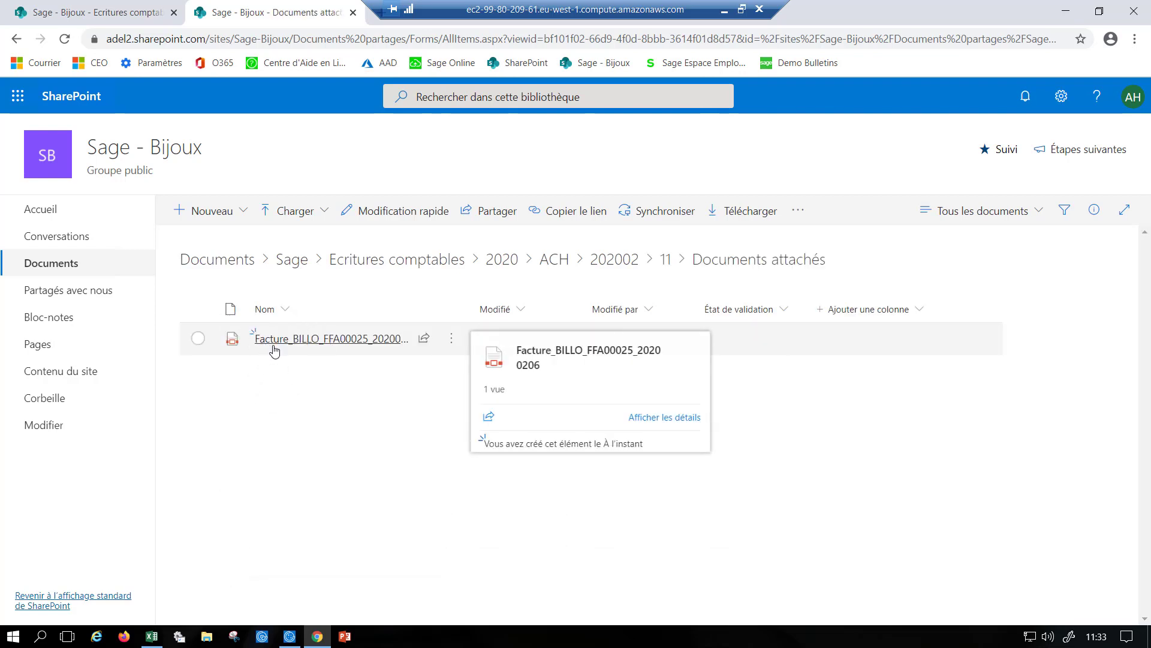
# Switch back to Sage 100cloud and close the attached documents window of entry 11
pyautogui.press('ctrl')
pyautogui.press('ctrl')
pyautogui.press('ctrl')
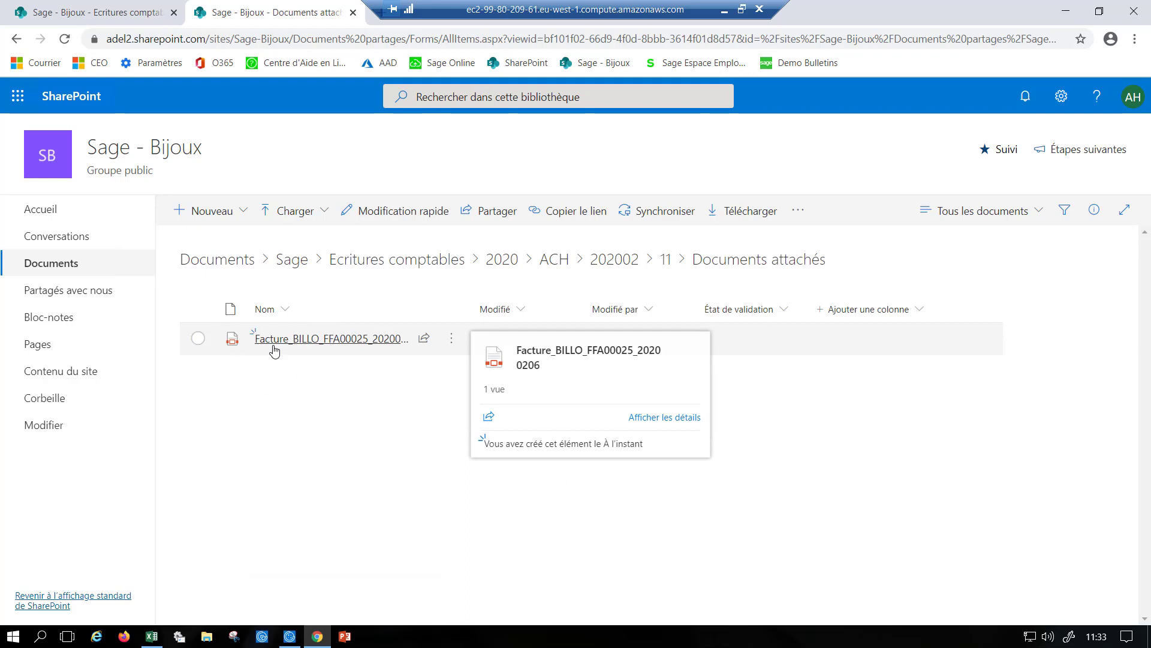
pyautogui.press('ctrl')
pyautogui.hotkey('alt', 'Tab')
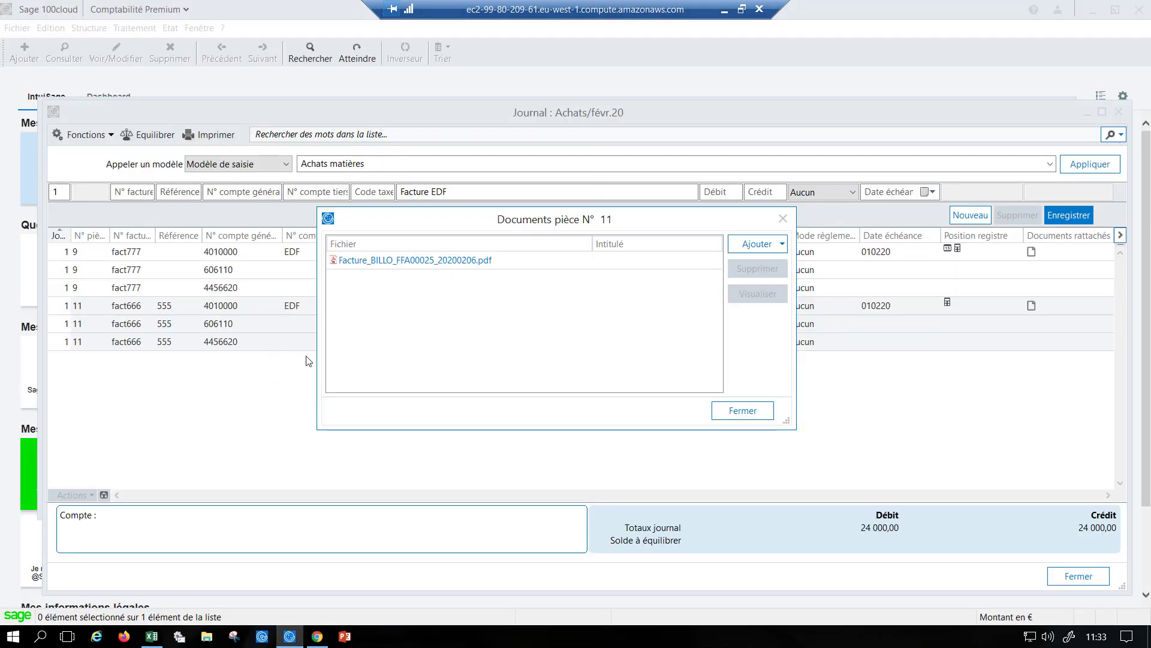
pyautogui.click(758, 414)
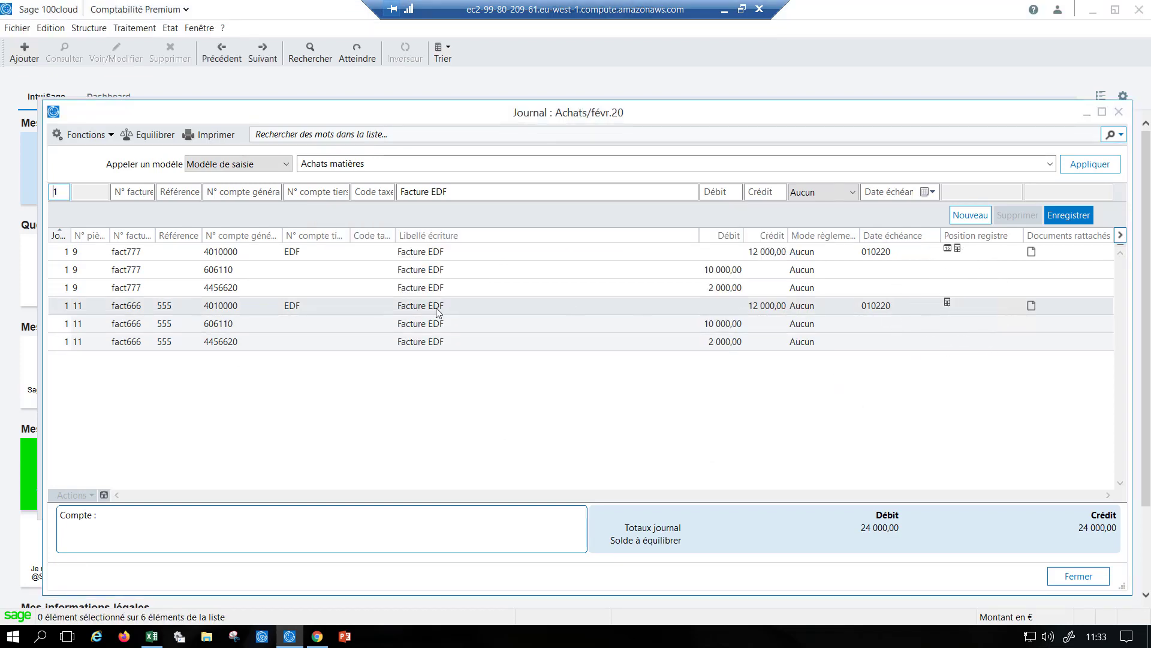
# Open the charges and income regularisation of the fact666 line on account 606110
pyautogui.click(260, 308)
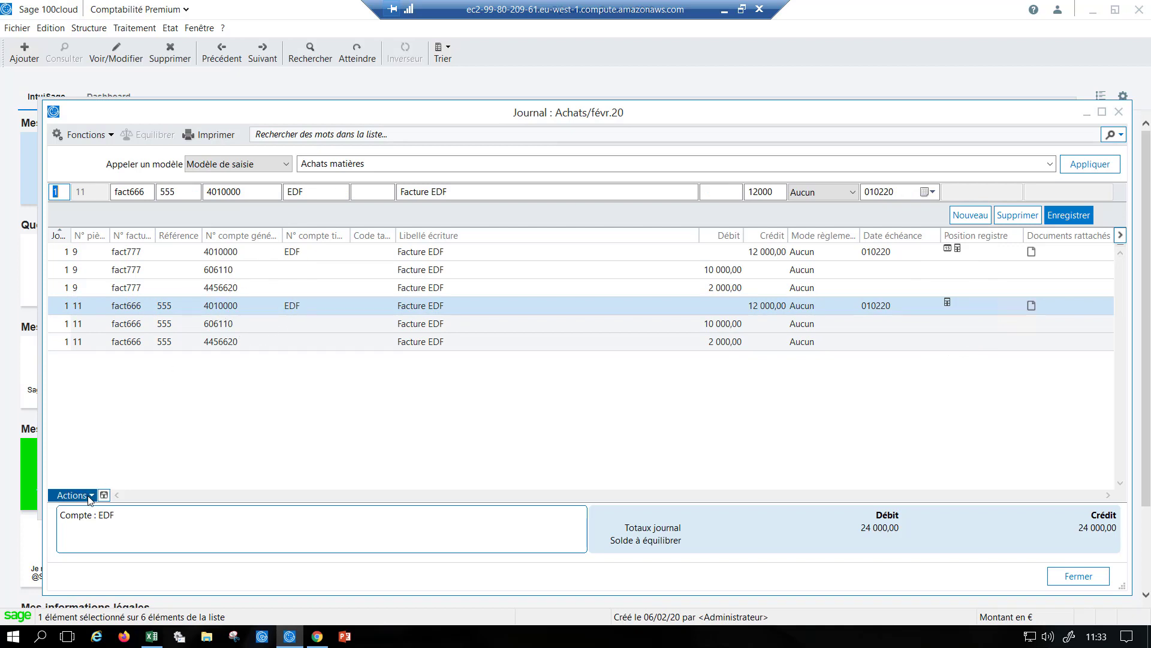
pyautogui.click(217, 325)
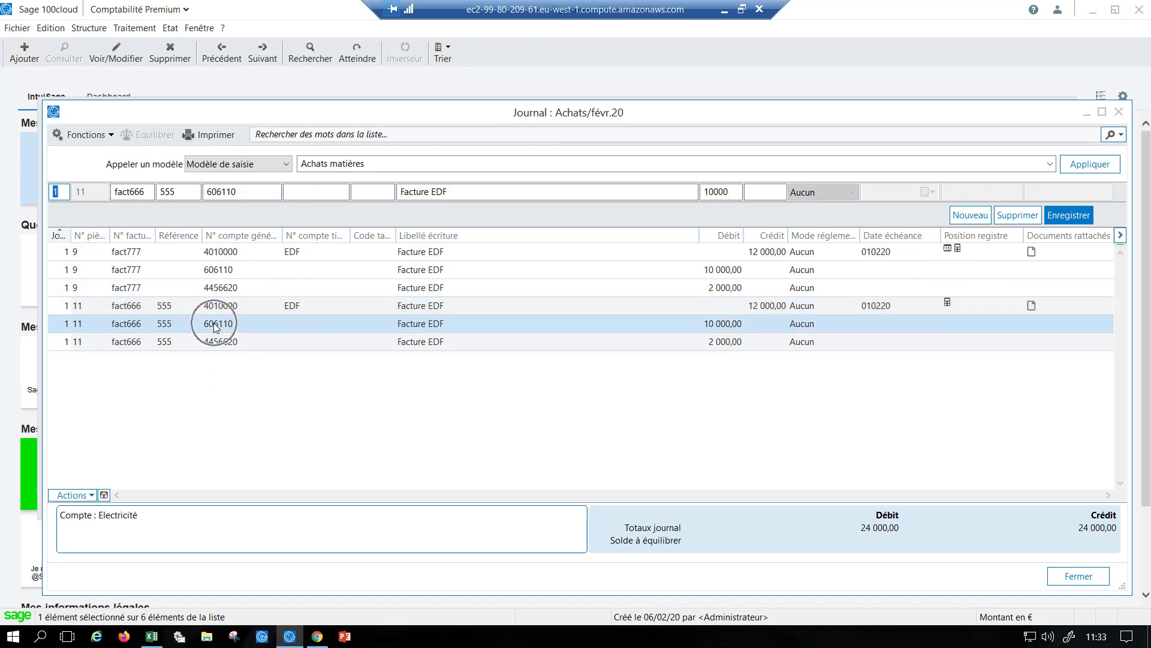
pyautogui.click(90, 496)
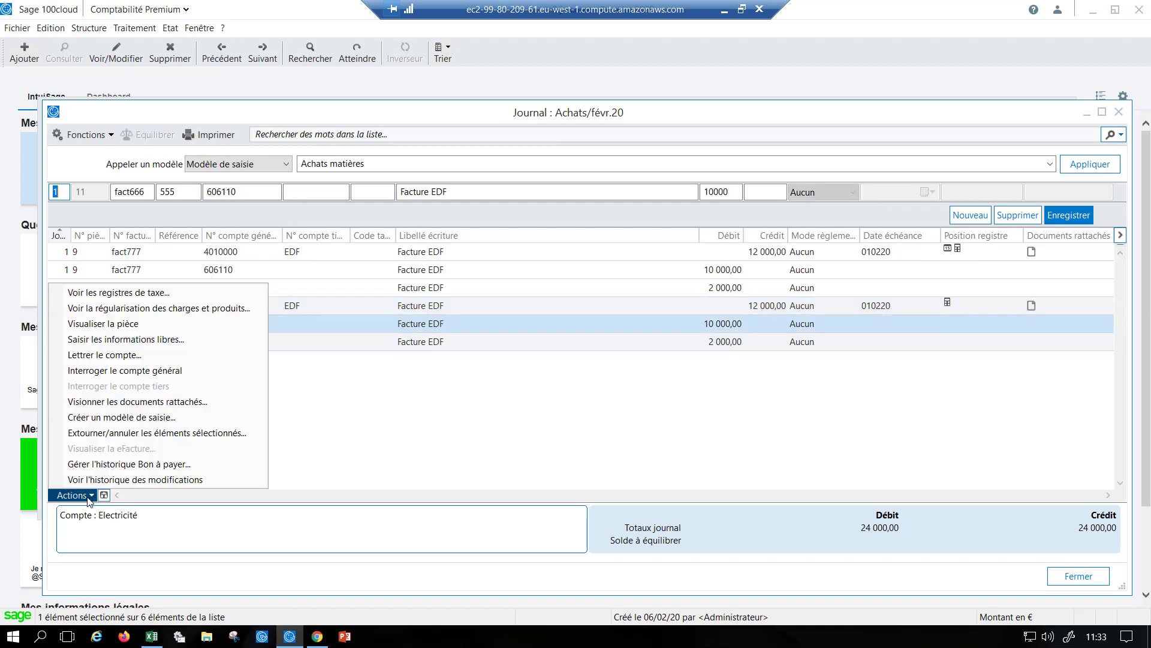
pyautogui.click(135, 311)
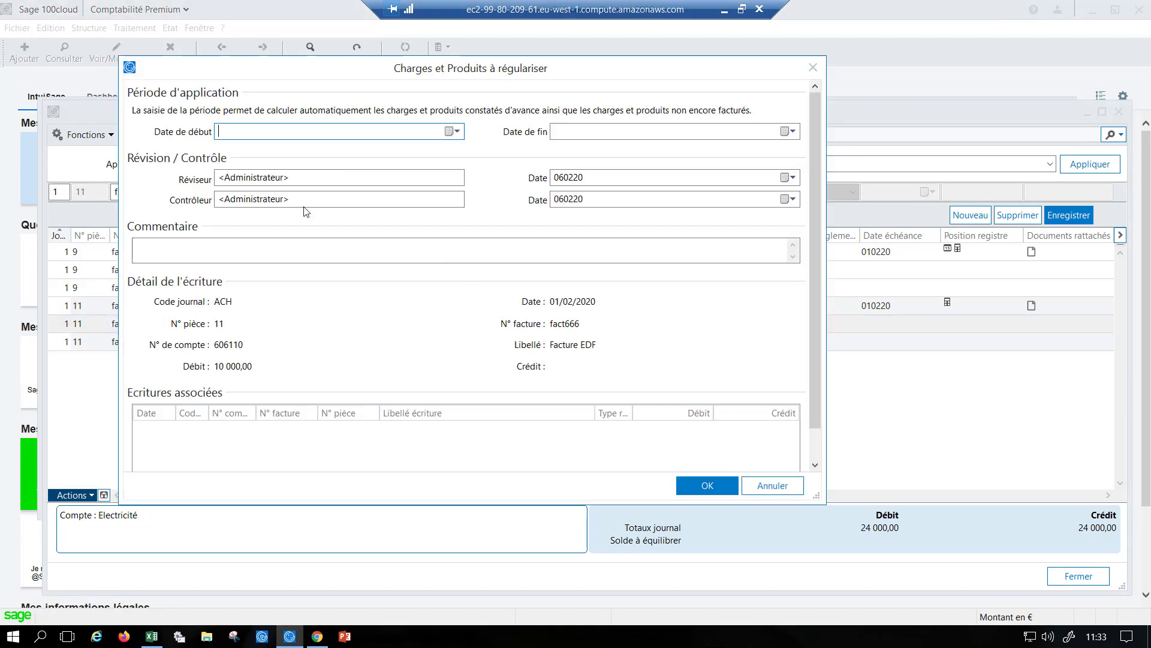
pyautogui.moveTo(459, 75); pyautogui.dragTo(512, 109)
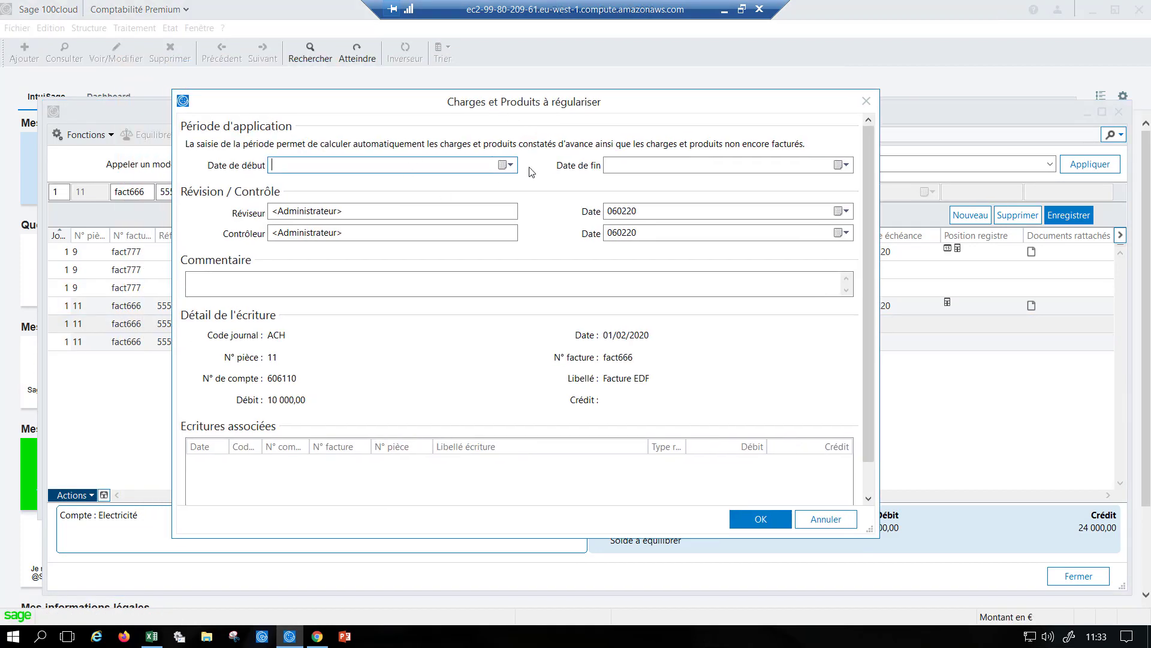
# Set the application period to start on 010220 and end on 310121
pyautogui.press('ctrl')
pyautogui.press('ctrl')
pyautogui.click(507, 166)
pyautogui.click(390, 217)
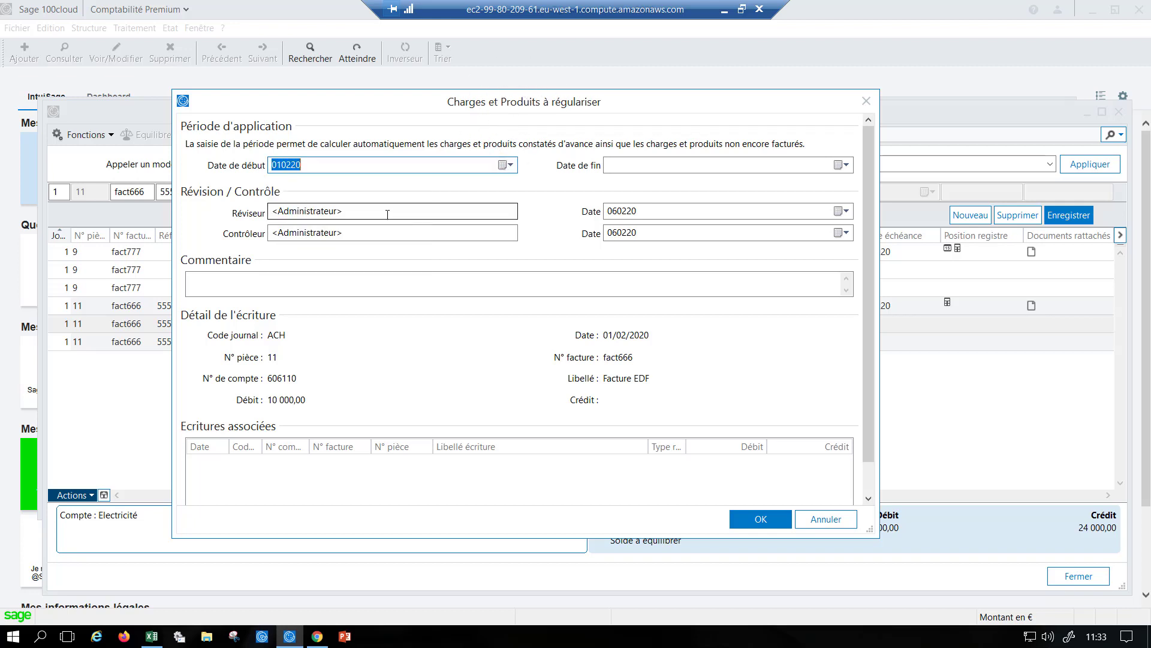
pyautogui.click(630, 173)
pyautogui.write('310121')
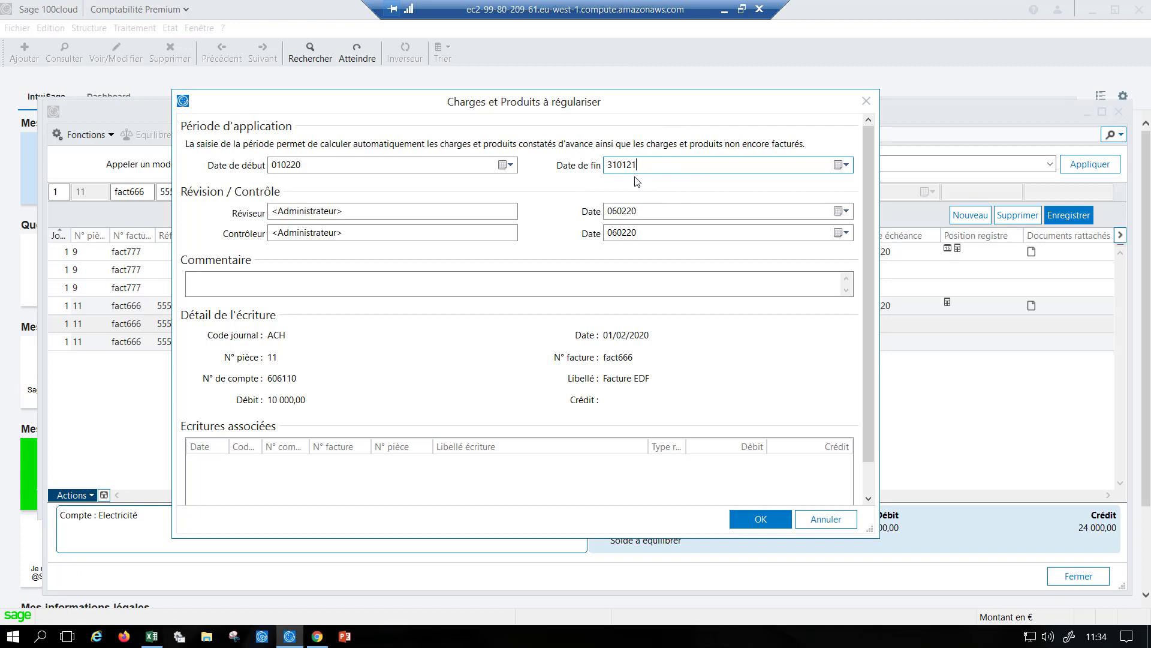
# Add the comment "contrat de maintenance" and validate the regularisation
pyautogui.click(340, 288)
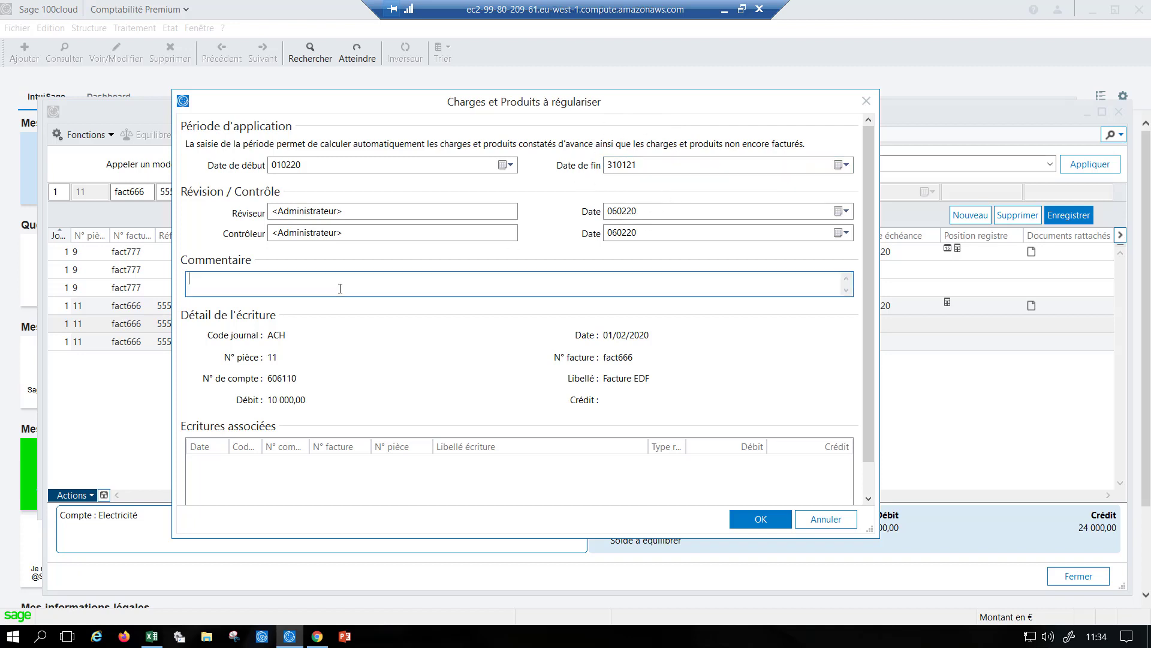
pyautogui.write('contrat de maintenance')
pyautogui.click(760, 520)
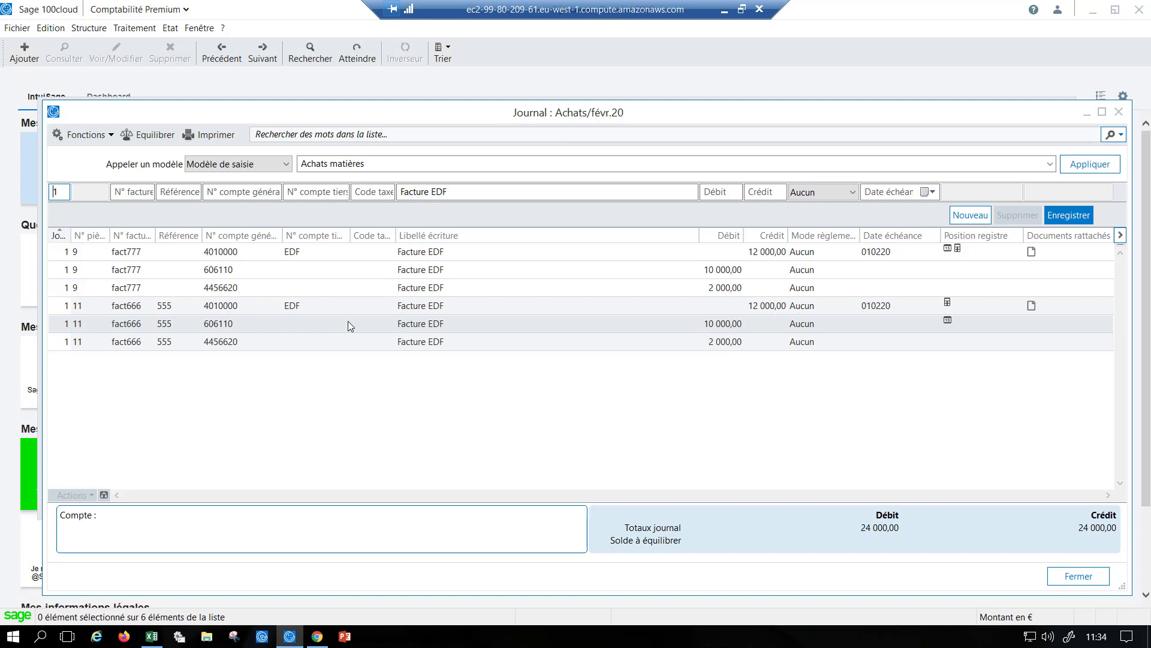
pyautogui.click(951, 324)
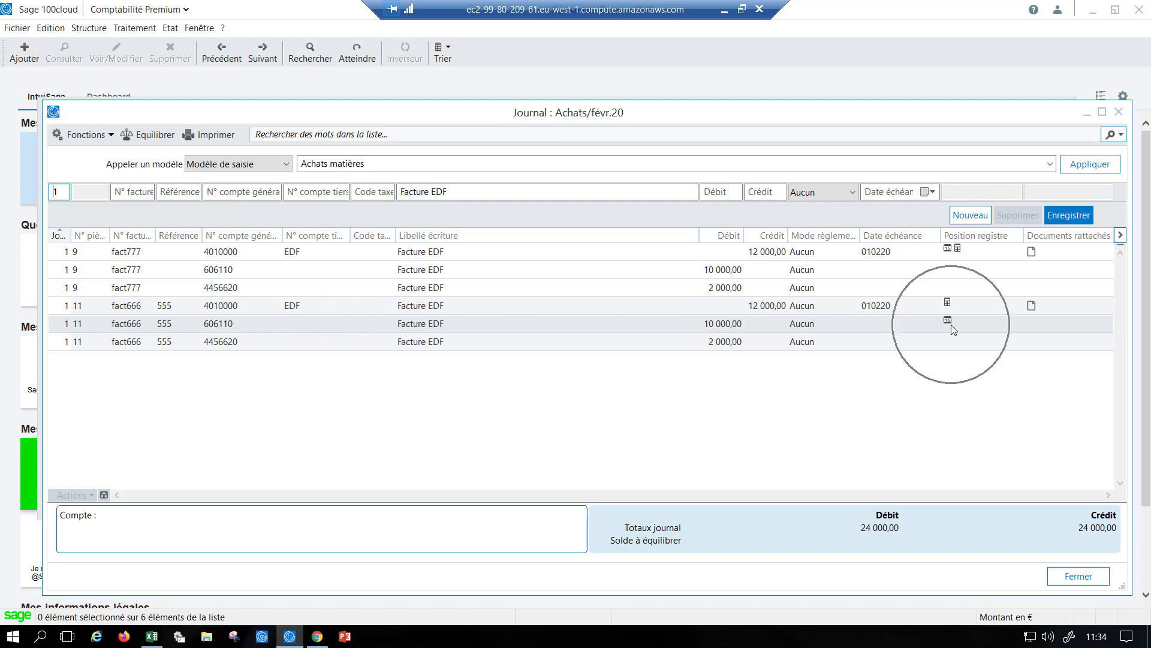
pyautogui.click(1033, 313)
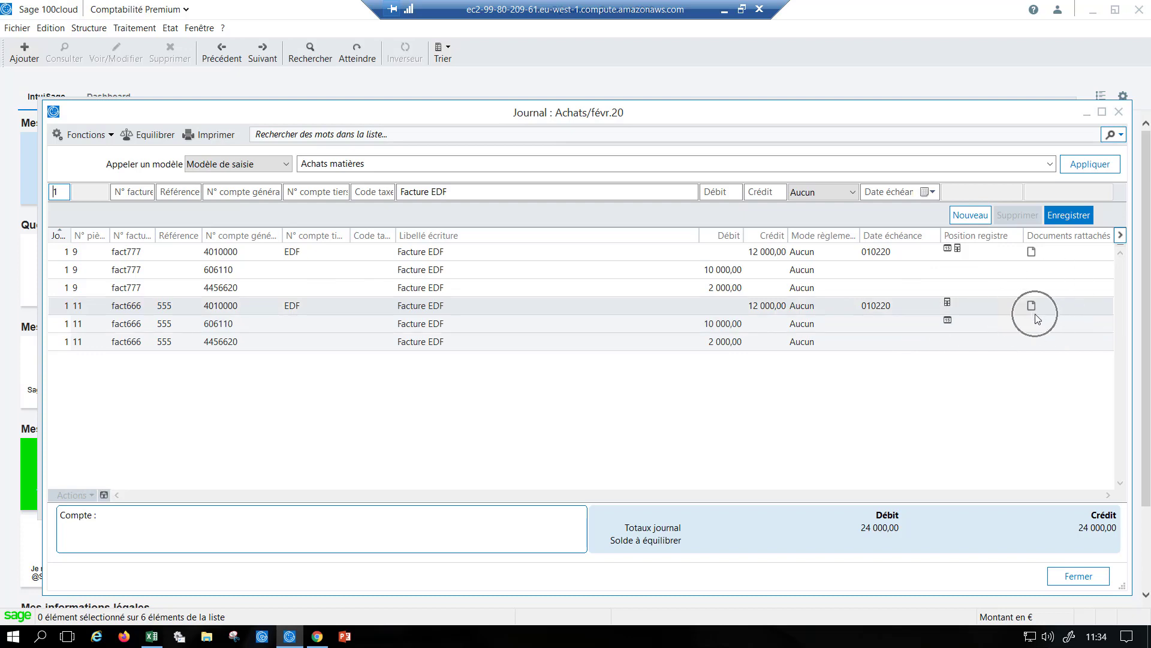
# Shrink the February 2020 purchases journal to half width and place the March 2020 purchases journal beside it
pyautogui.moveTo(732, 110); pyautogui.dragTo(693, 113)
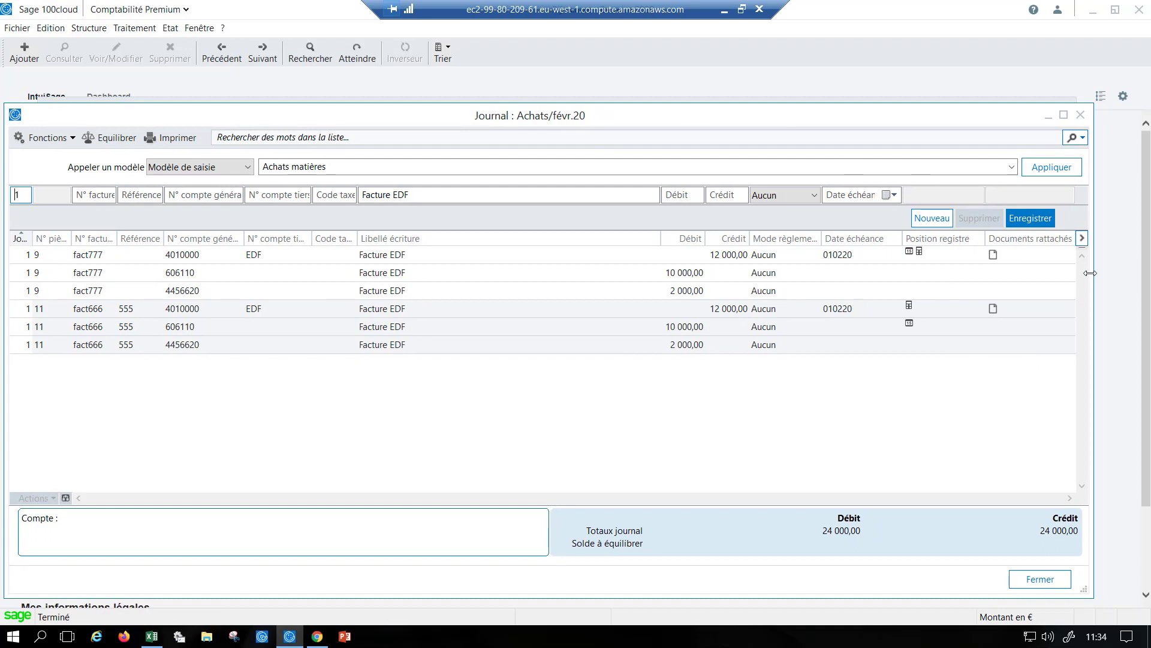
pyautogui.moveTo(1090, 273); pyautogui.dragTo(555, 264)
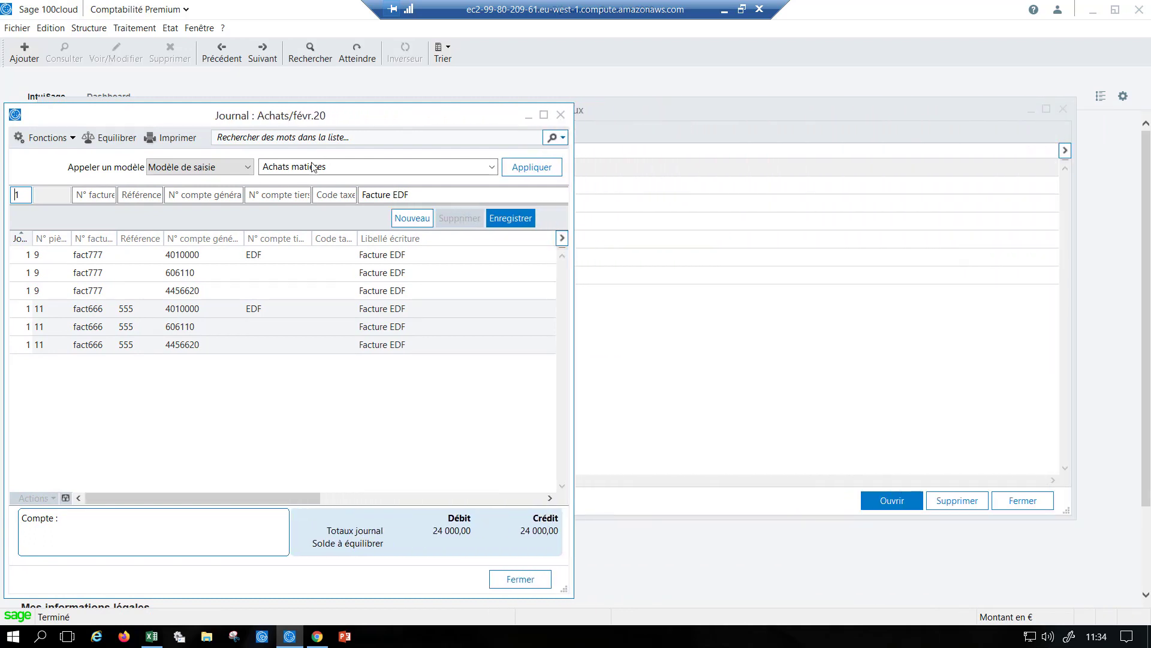
pyautogui.click(262, 61)
pyautogui.moveTo(294, 93); pyautogui.dragTo(862, 120)
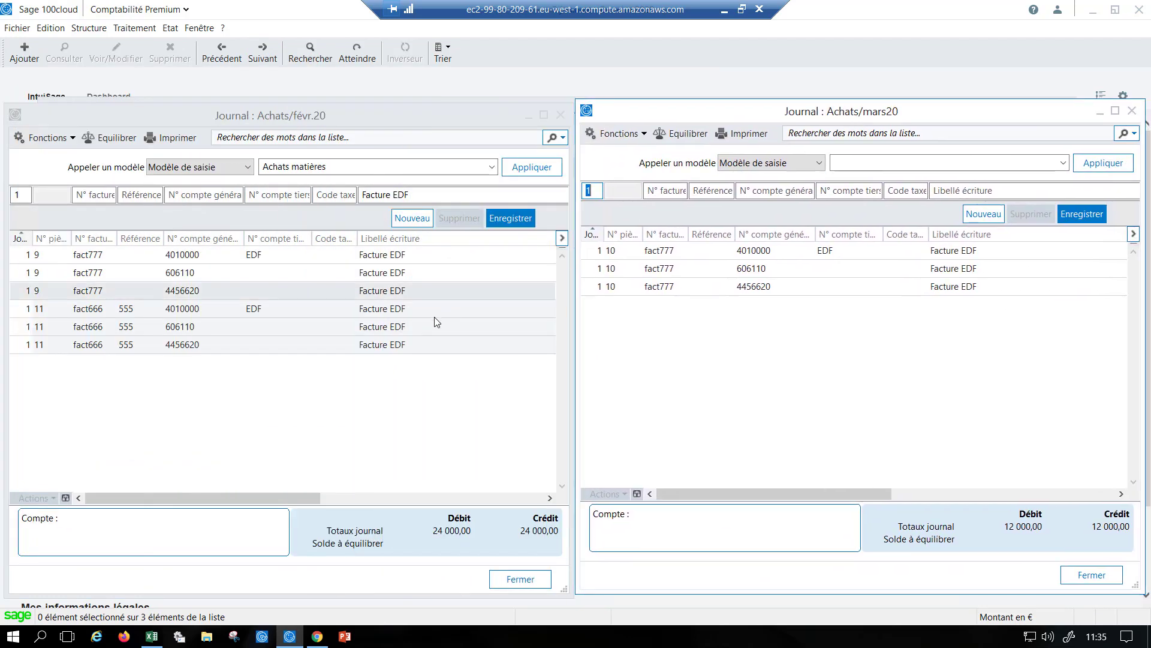
# Transfer all fact777 and fact666 lines from February to the March 2020 purchases journal, keeping the original entries and accepting the earlier due dates
pyautogui.click(403, 307)
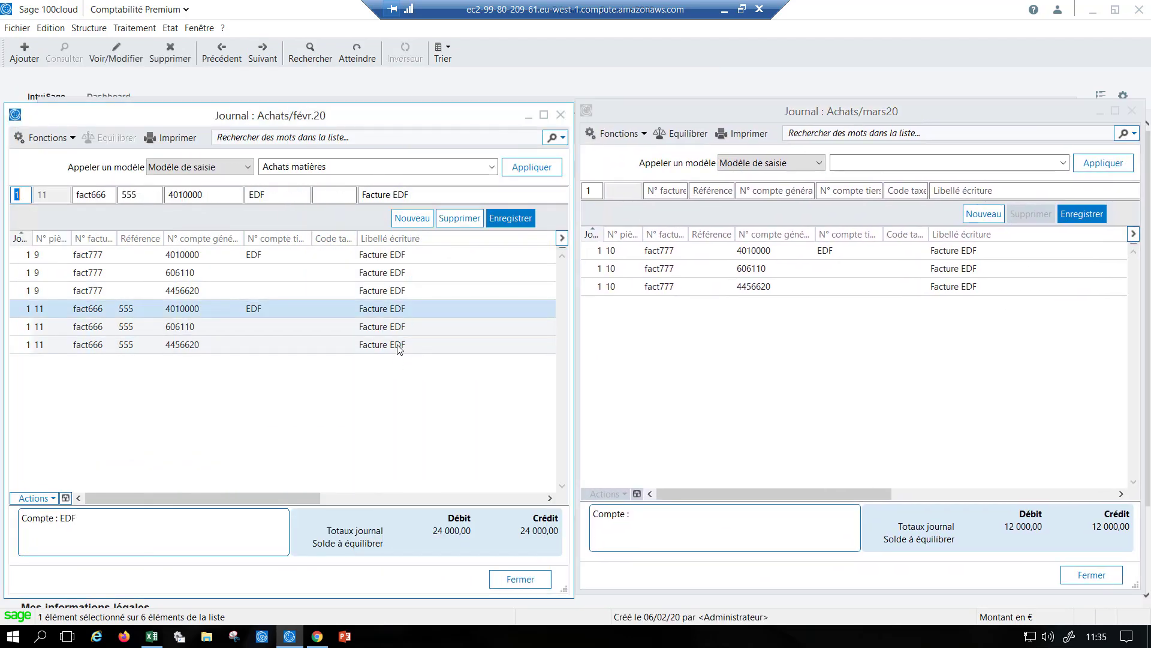
pyautogui.click(373, 256)
pyautogui.keyDown('shift'); pyautogui.click(380, 346); pyautogui.keyUp('shift')
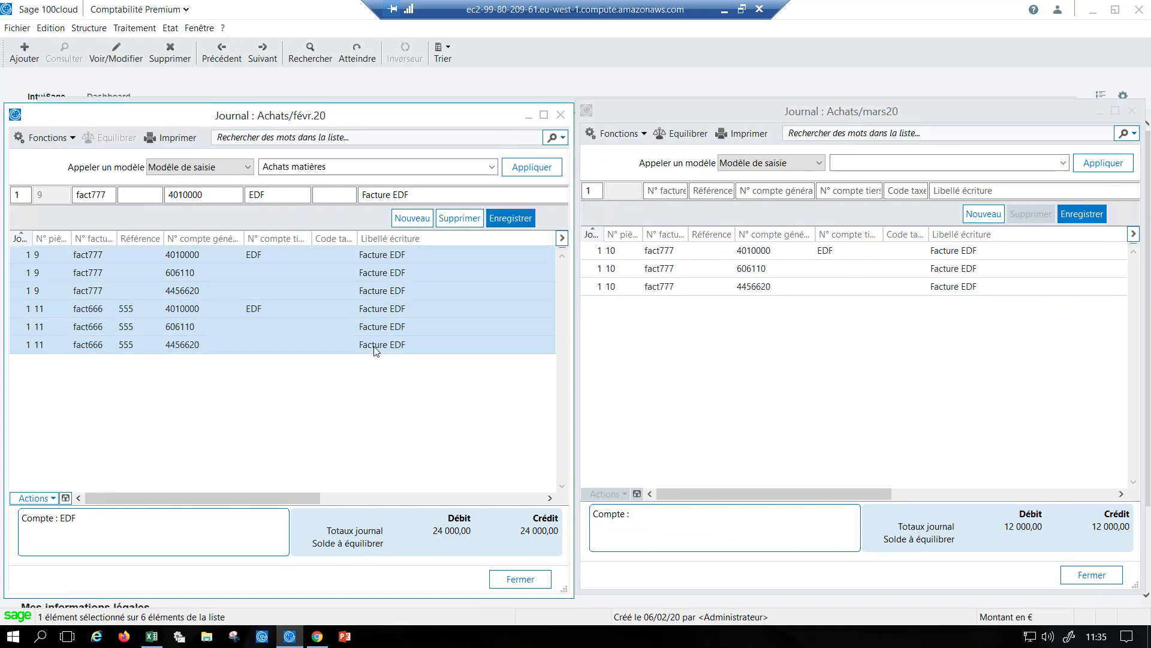
pyautogui.hotkey('ctrl', 'c')
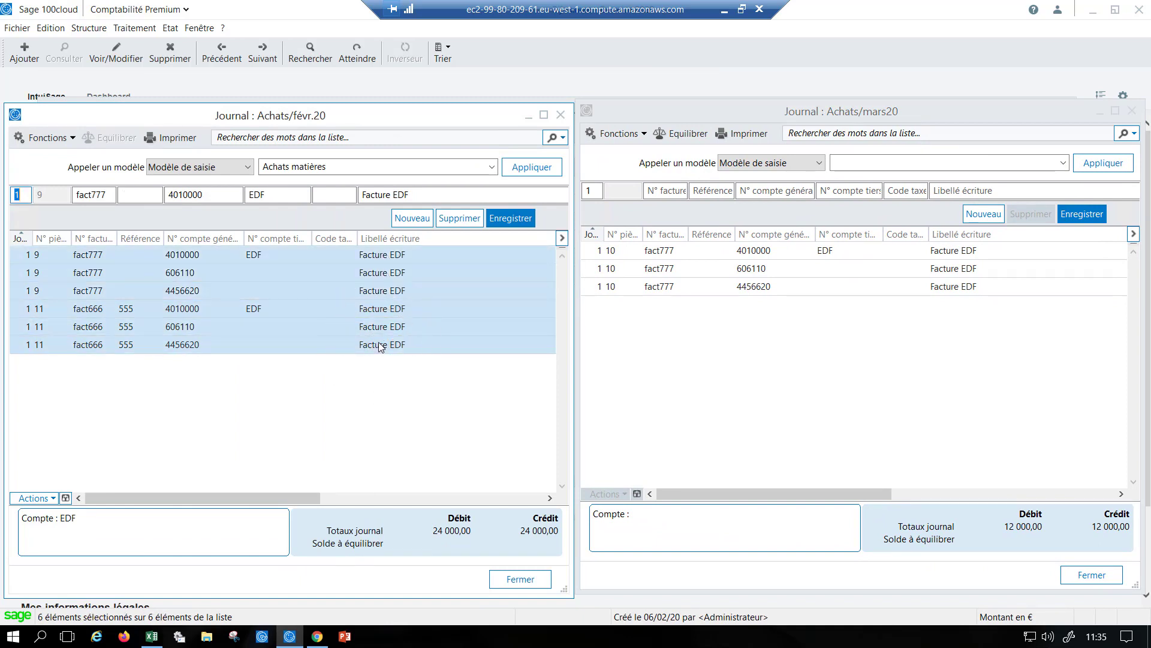
pyautogui.moveTo(357, 327); pyautogui.dragTo(727, 371)
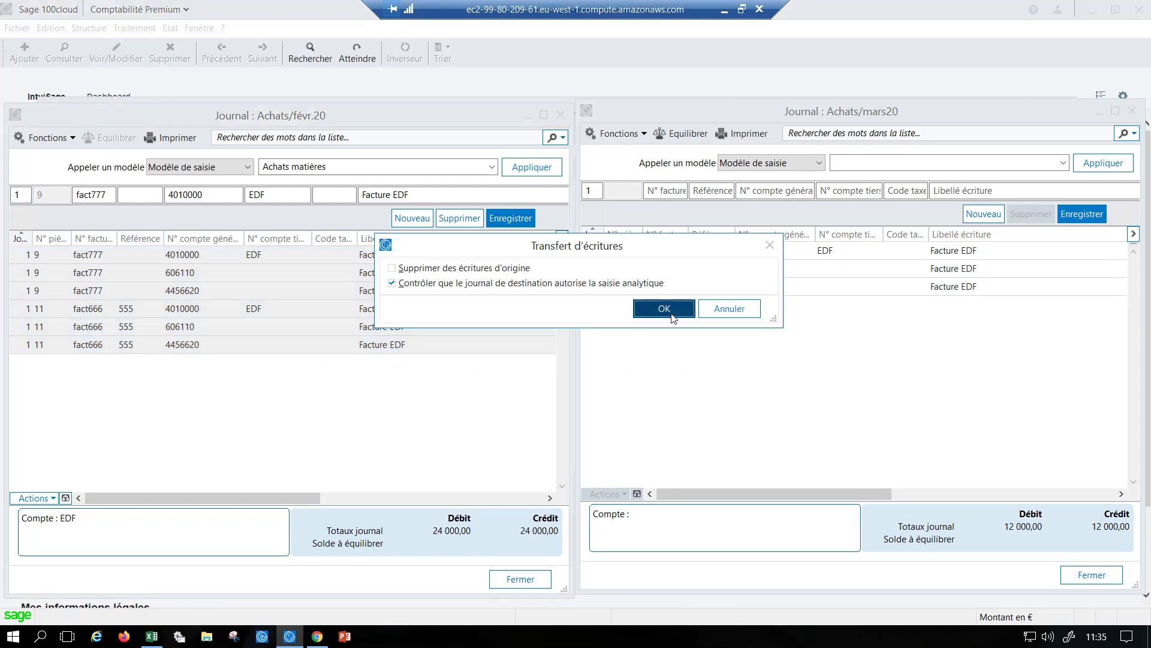
pyautogui.click(665, 309)
pyautogui.press('Return')
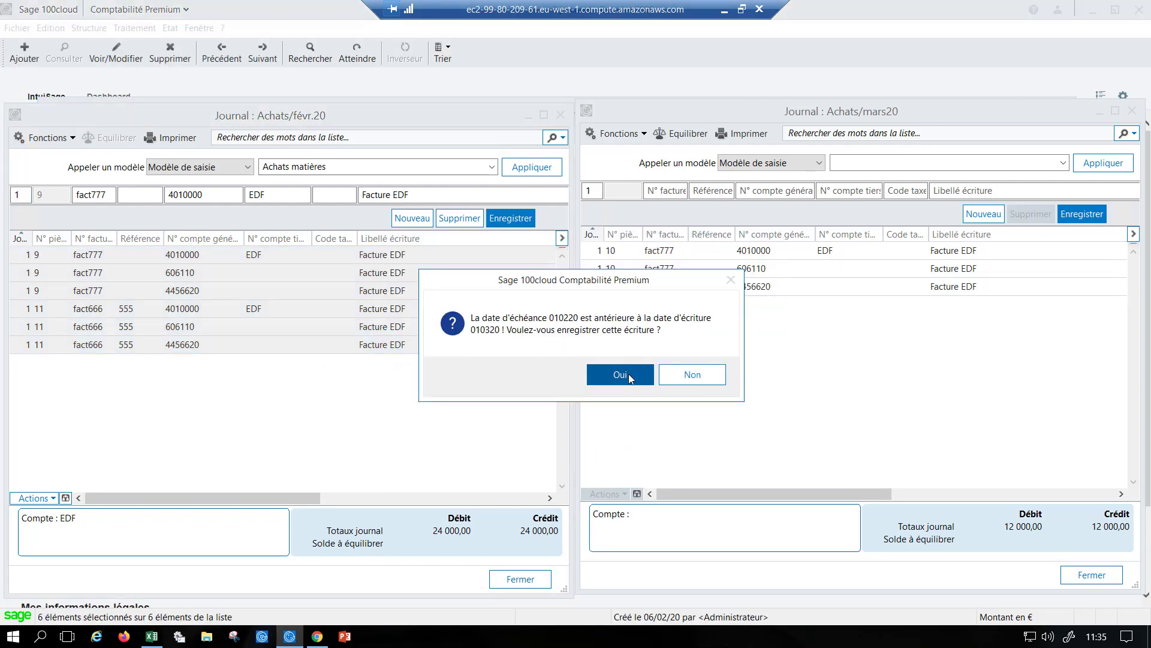
pyautogui.click(630, 378)
pyautogui.click(629, 378)
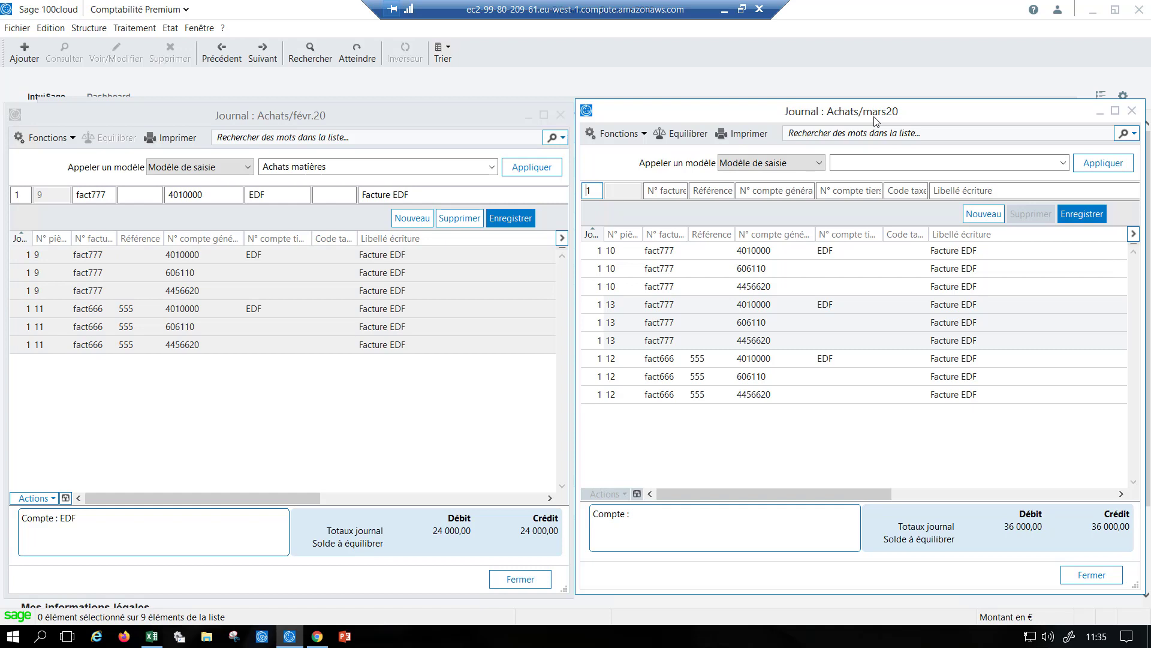
# Close the March and February purchases journals and the journals list
pyautogui.click(1132, 114)
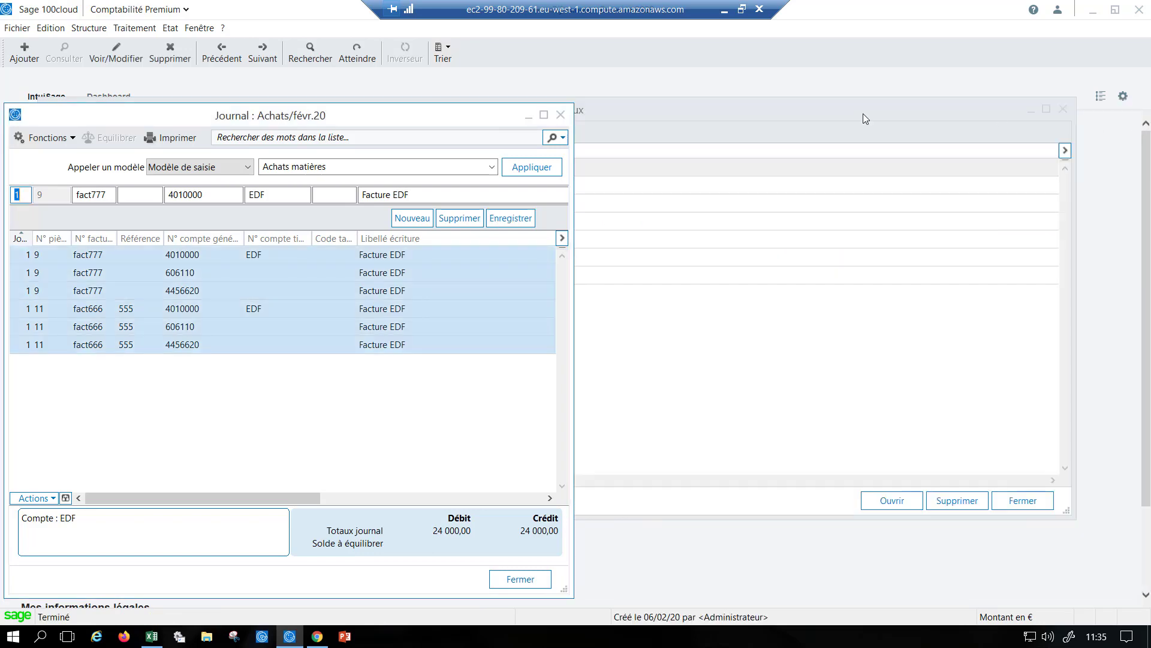
pyautogui.click(561, 114)
pyautogui.click(1064, 109)
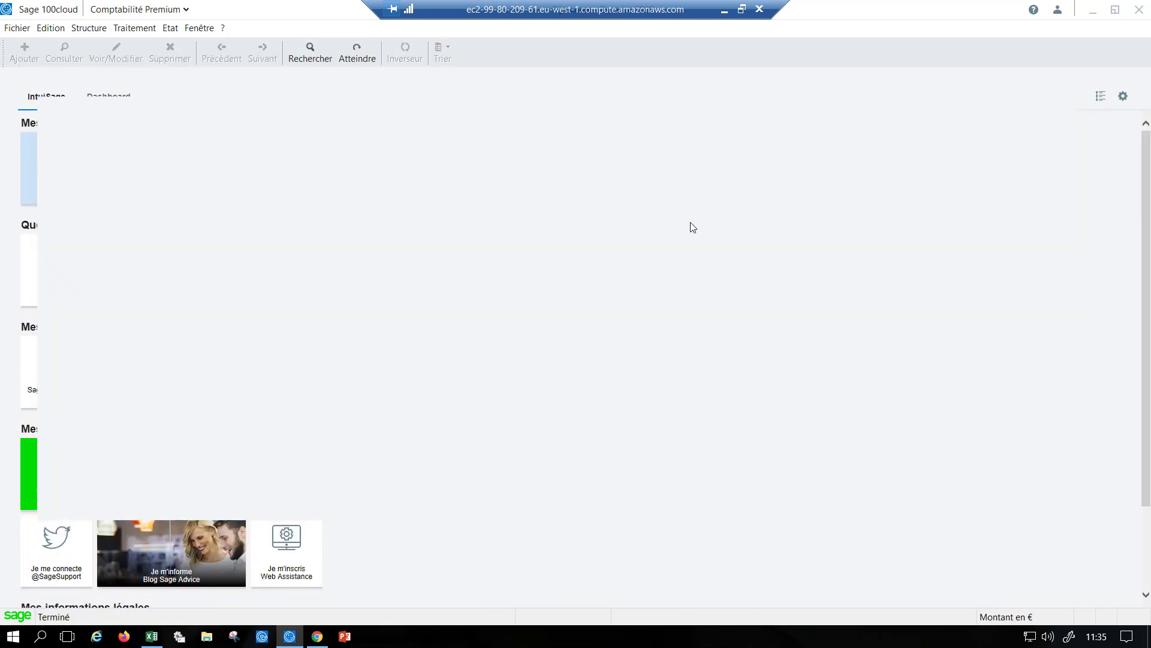
# Open the list of subscription models and select Crédi-bail mobilier
pyautogui.click(89, 28)
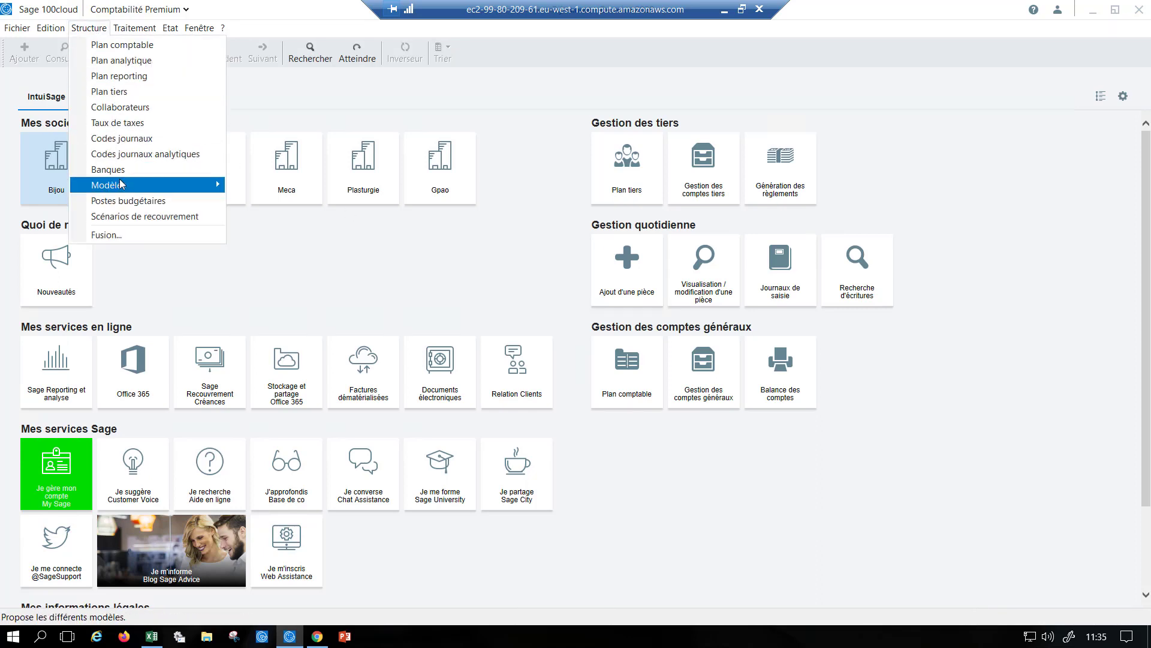
pyautogui.moveTo(122, 185)
pyautogui.click(288, 233)
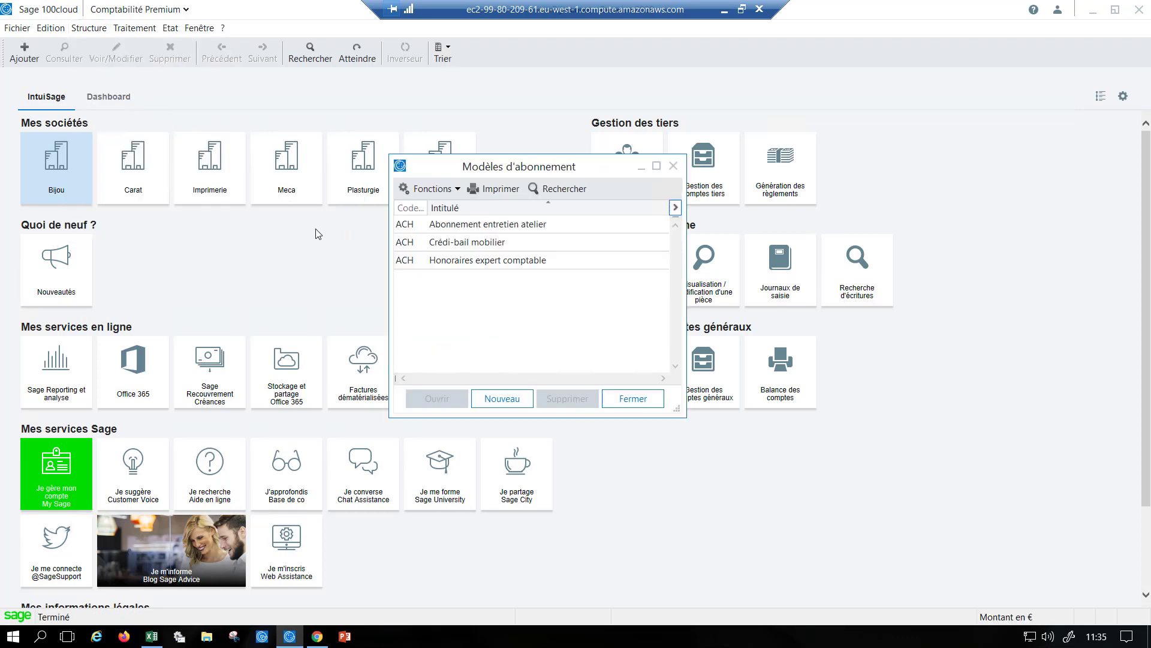
pyautogui.click(496, 245)
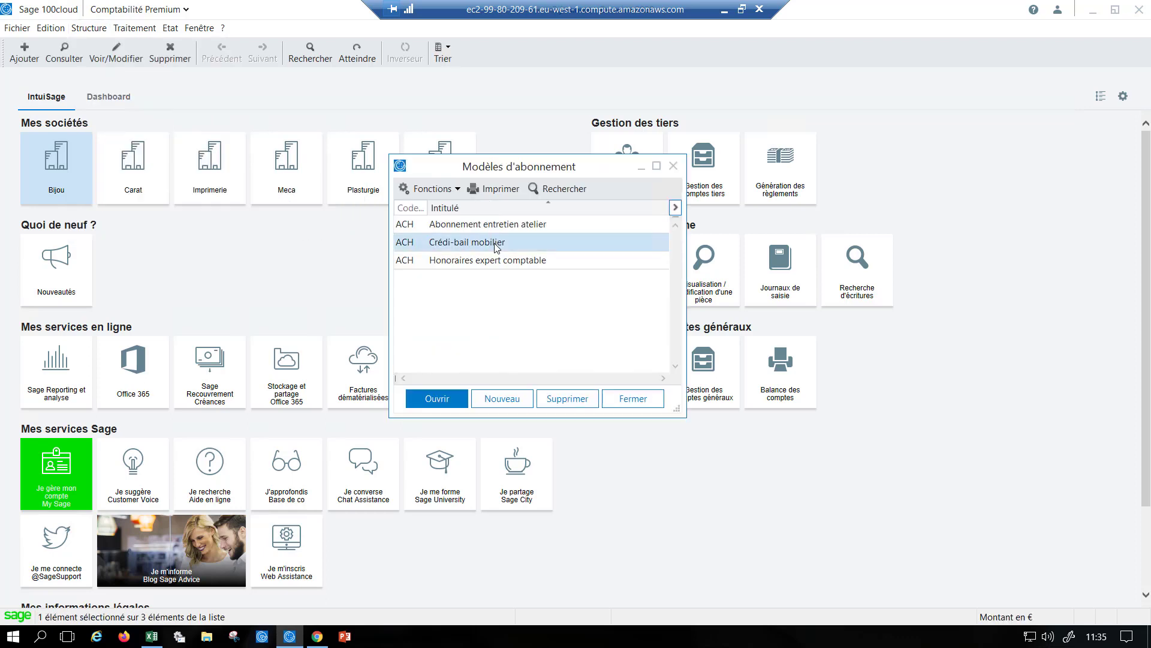
# Review the start date, end date and monthly instalments of the Crédi-bail mobilier subscription model, and close it with the models list
pyautogui.doubleClick(474, 243)
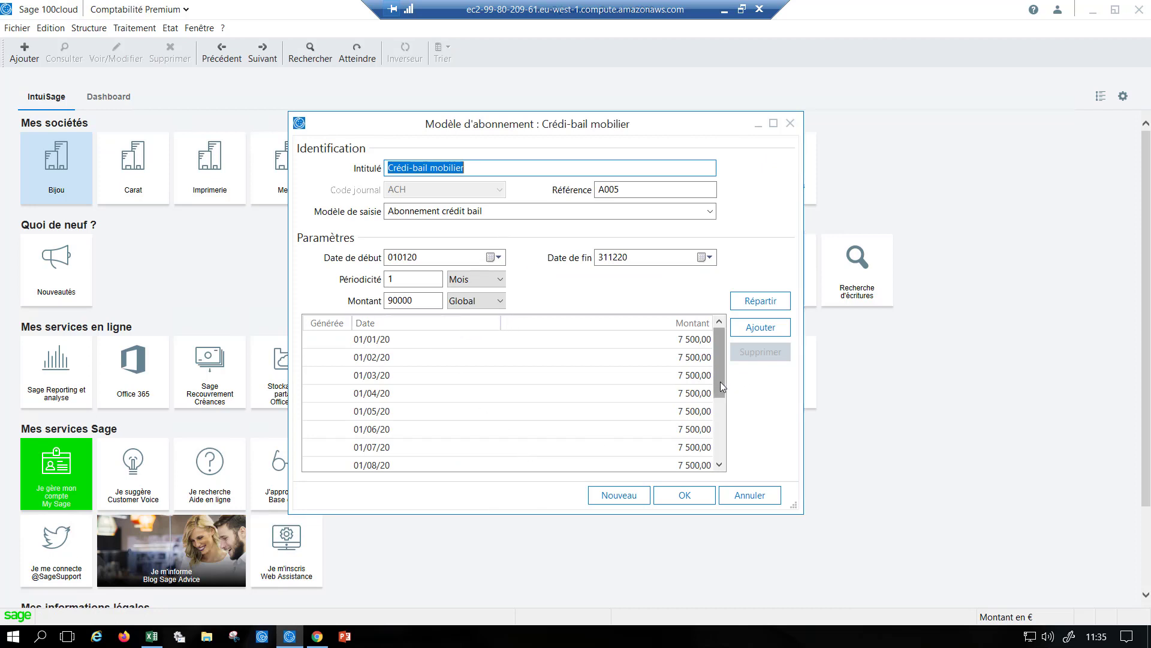
pyautogui.moveTo(721, 382)
pyautogui.mouseDown()
pyautogui.moveTo(721, 463)
pyautogui.moveTo(721, 361)
pyautogui.mouseUp()
pyautogui.moveTo(429, 256); pyautogui.dragTo(347, 258)
pyautogui.moveTo(632, 257); pyautogui.dragTo(515, 281)
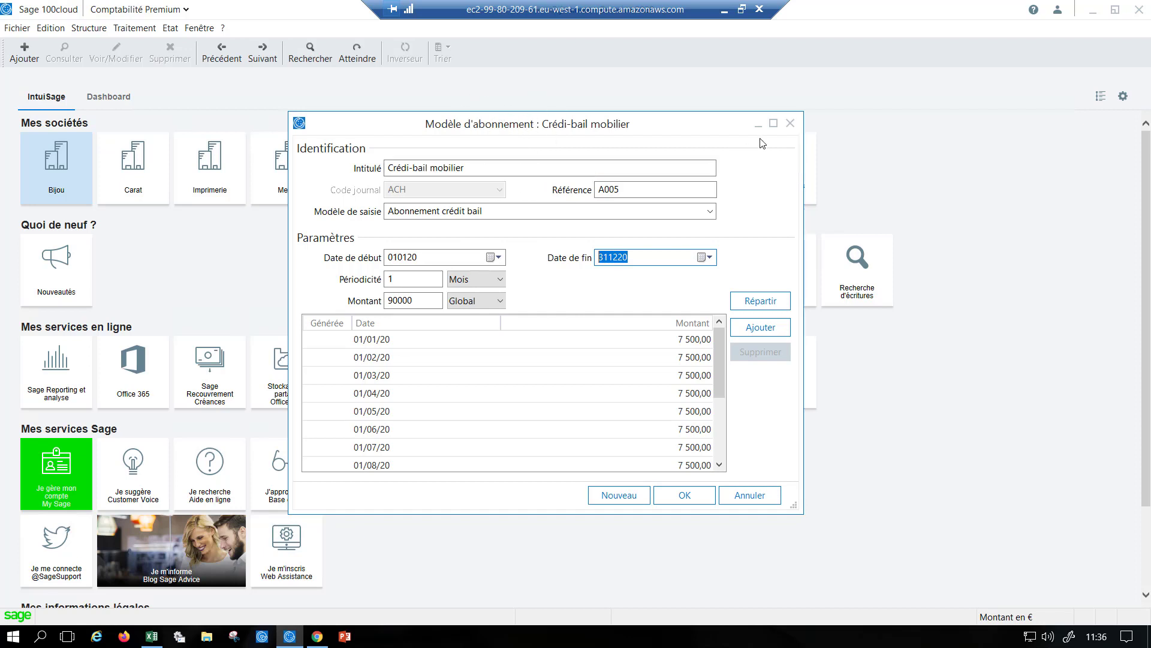
pyautogui.click(790, 124)
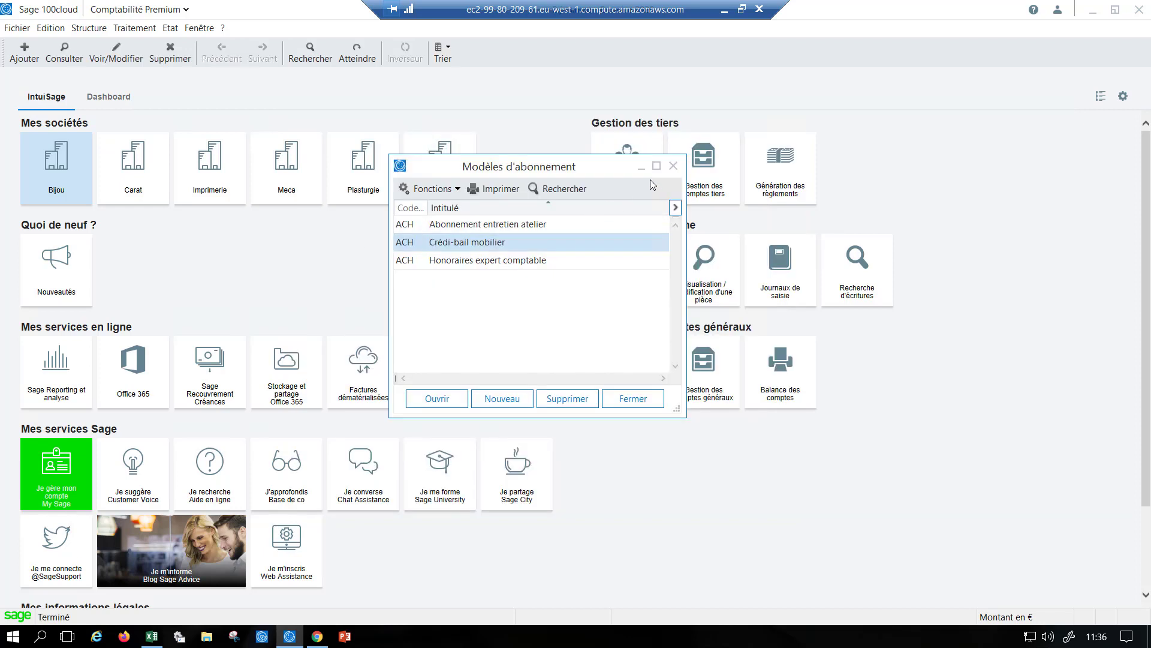
pyautogui.click(668, 160)
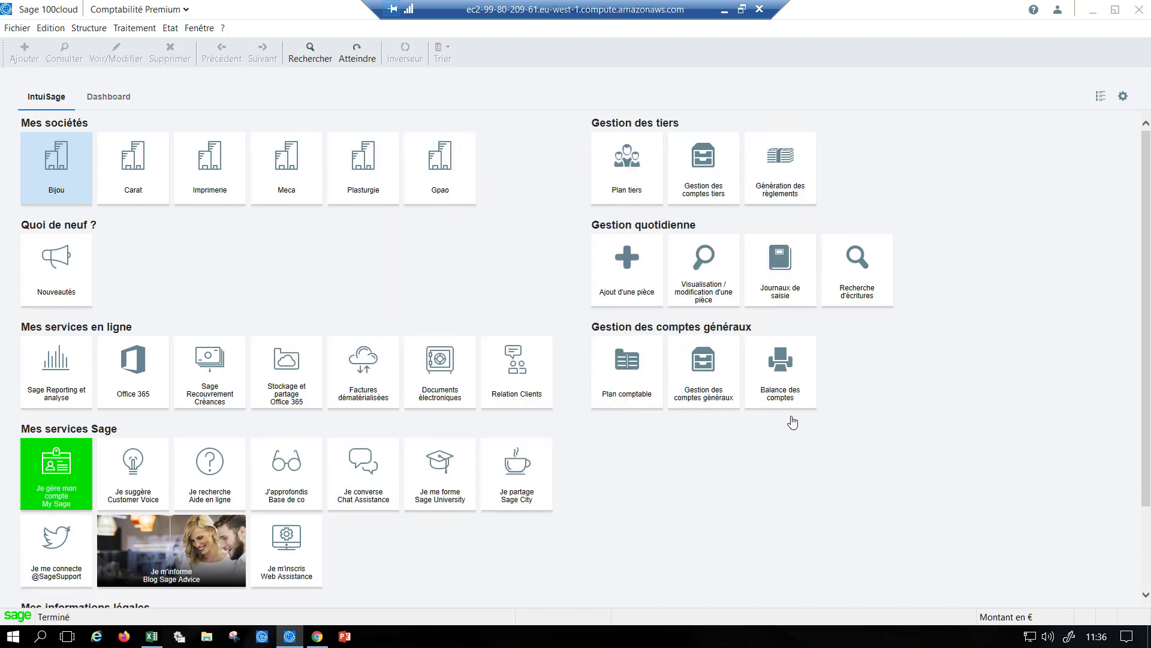
# Search the general entries with the Rapide simplifié treatment for entry dates from 010120 to 311220
pyautogui.click(867, 284)
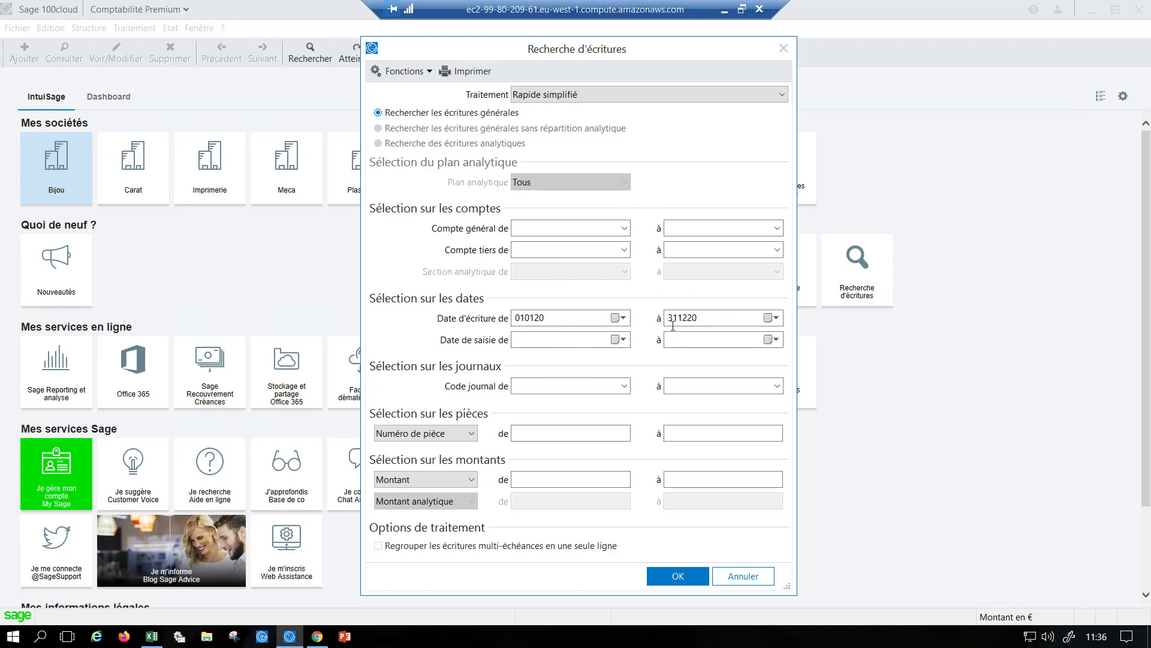
pyautogui.click(700, 474)
pyautogui.click(675, 576)
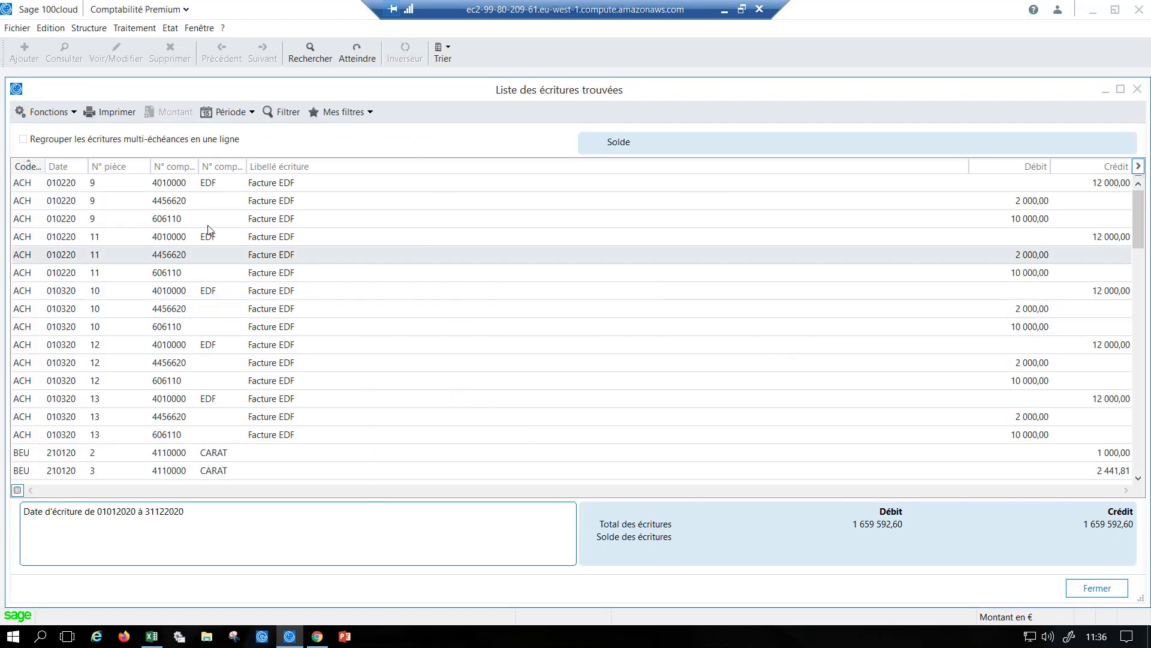
# Open the purchases journal of the EDF supplier line of piece 11 from the found entries, inspect it and close it
pyautogui.click(198, 188)
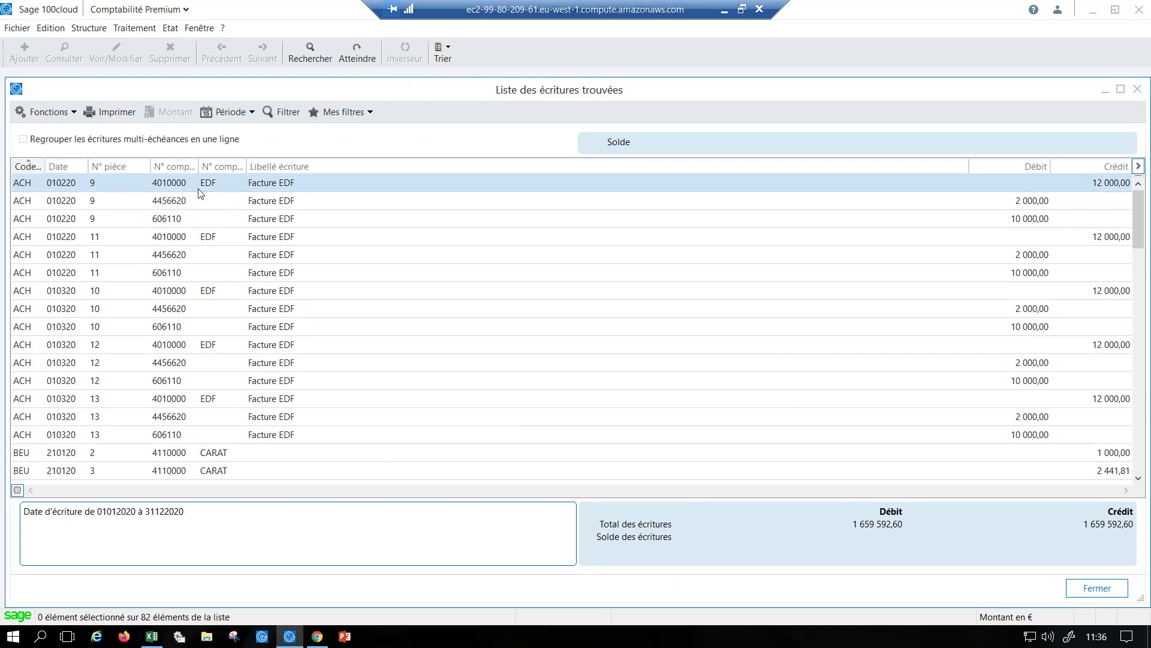
pyautogui.keyDown('shift'); pyautogui.click(208, 359); pyautogui.keyUp('shift')
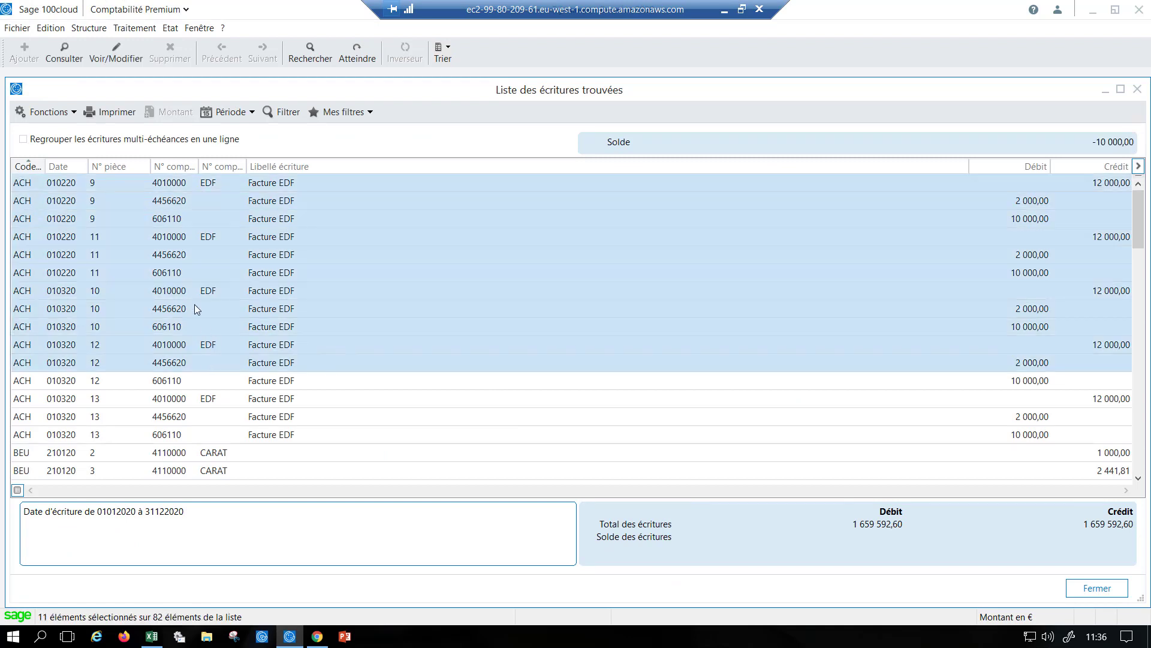
pyautogui.click(186, 236)
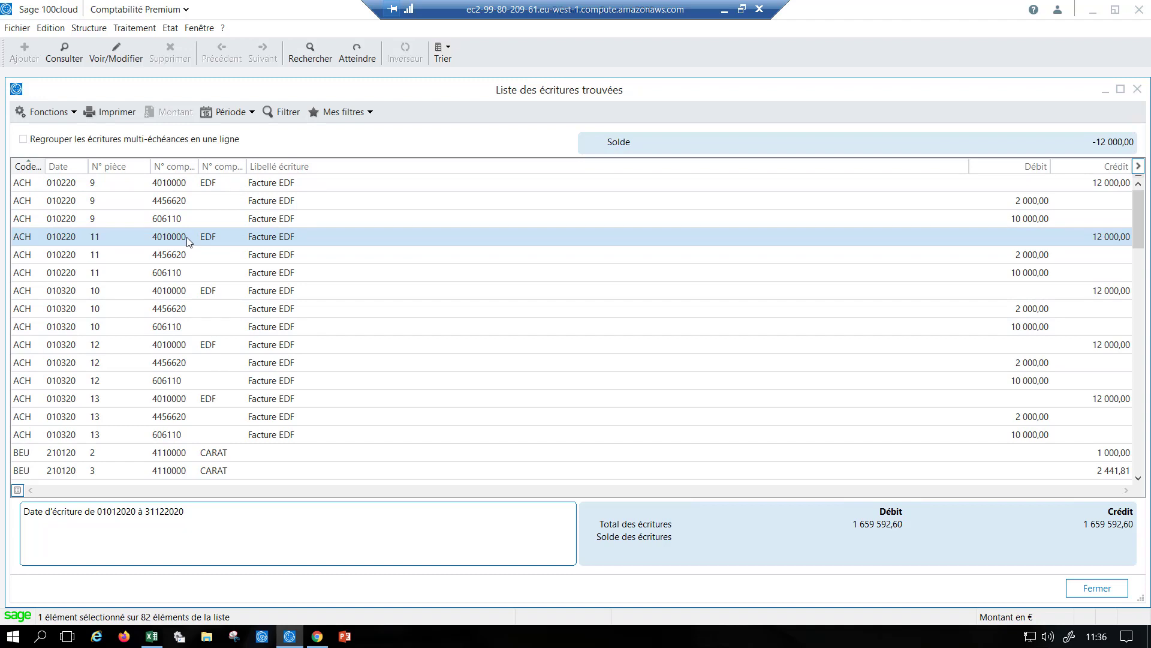
pyautogui.doubleClick(186, 237)
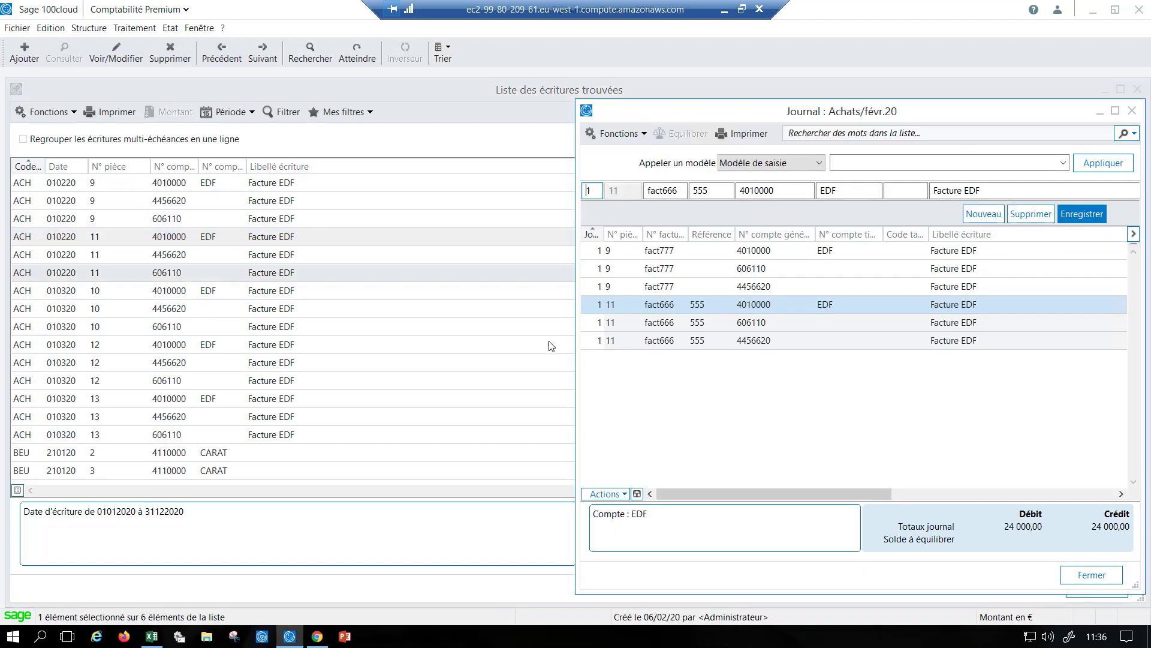
pyautogui.click(746, 312)
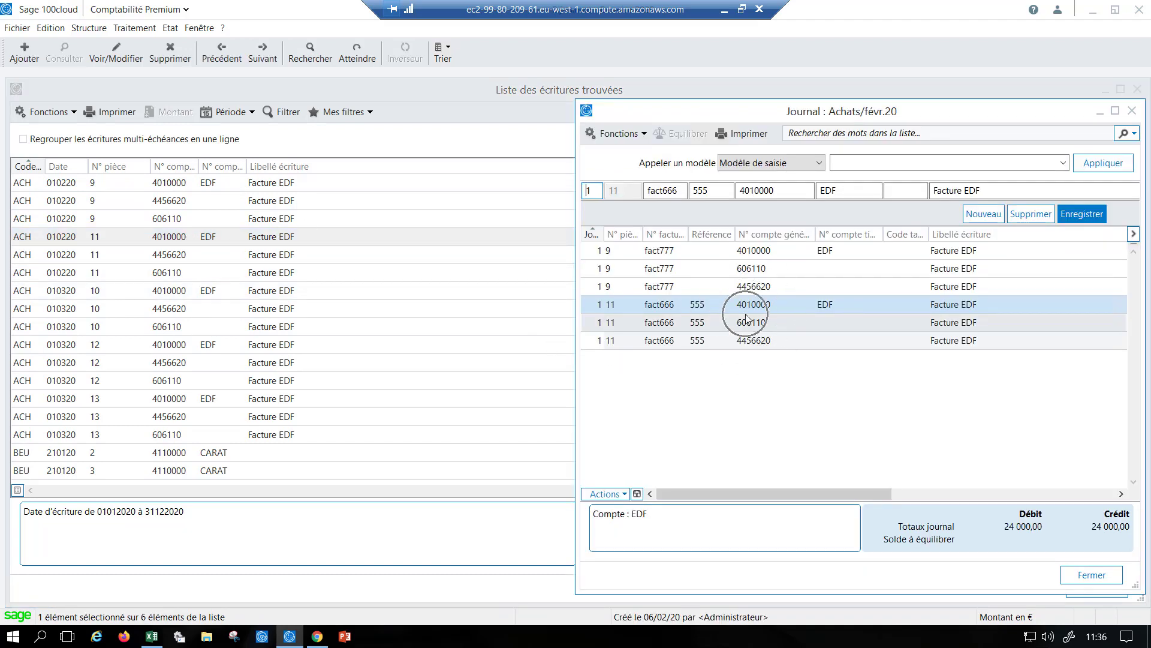
pyautogui.doubleClick(587, 112)
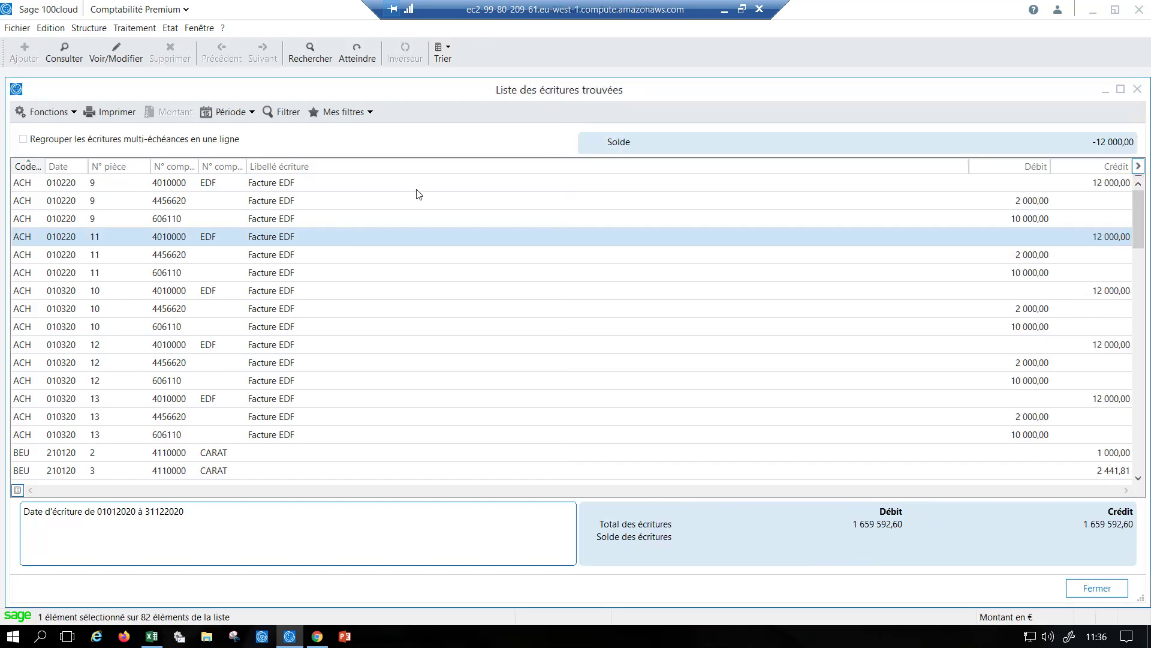
# Copy all the found entries and paste them into the empty Classeur1 workbook in Excel, starting at cell A1
pyautogui.hotkey('ctrl', 'a')
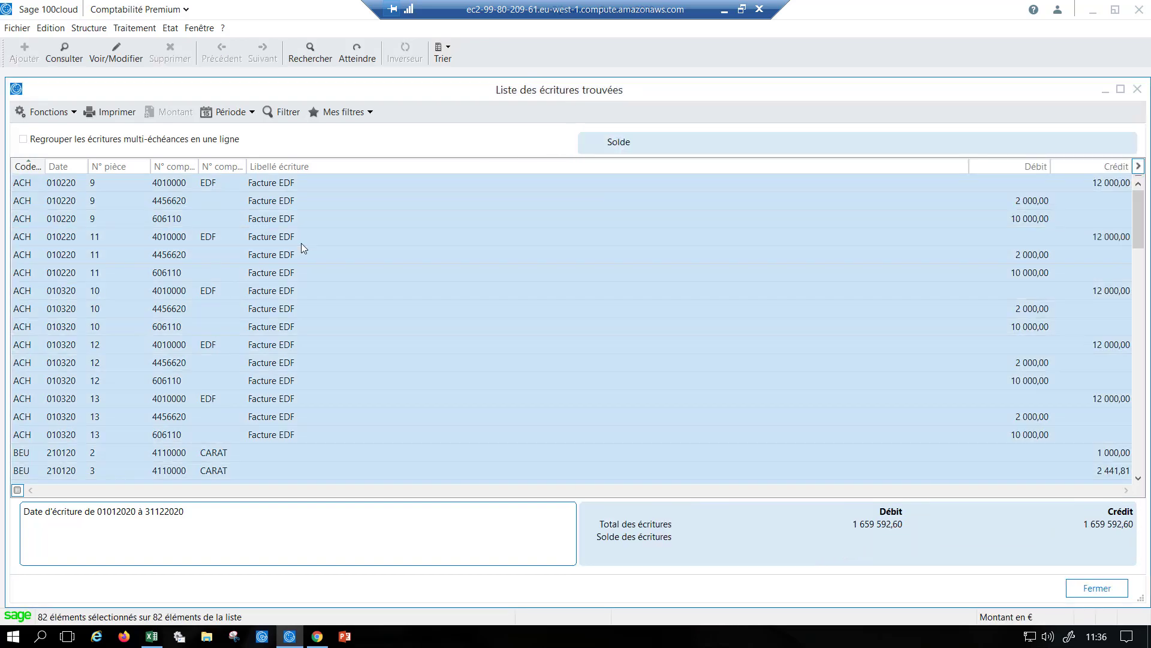
pyautogui.rightClick(301, 243)
pyautogui.click(334, 283)
pyautogui.moveTo(152, 642)
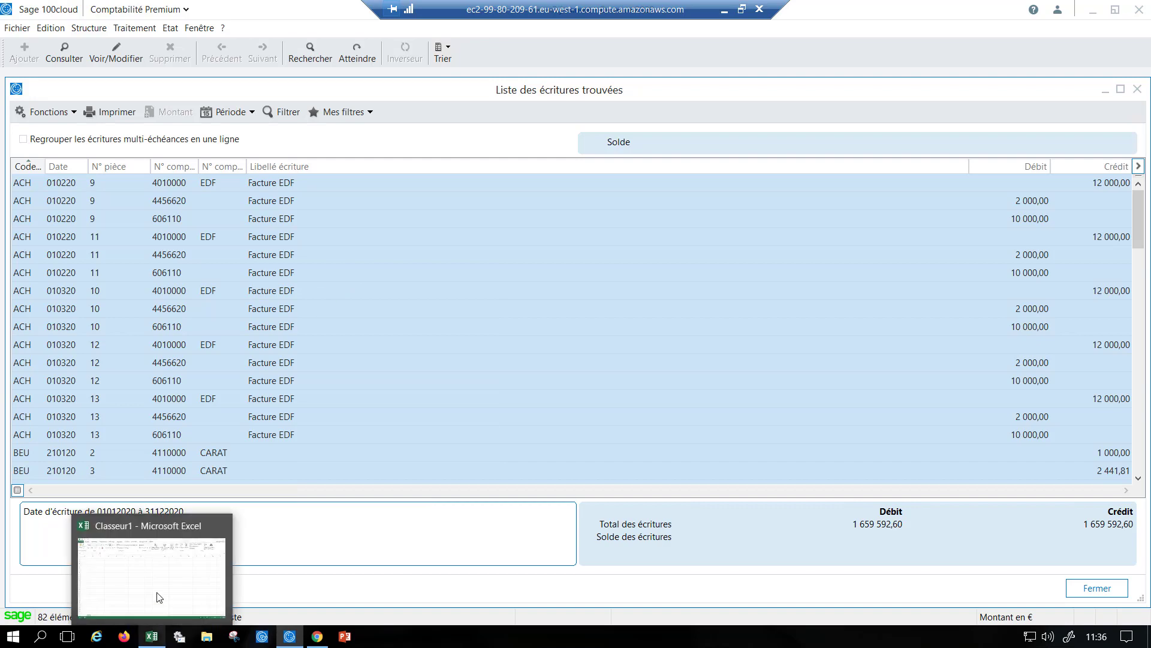
pyautogui.click(158, 596)
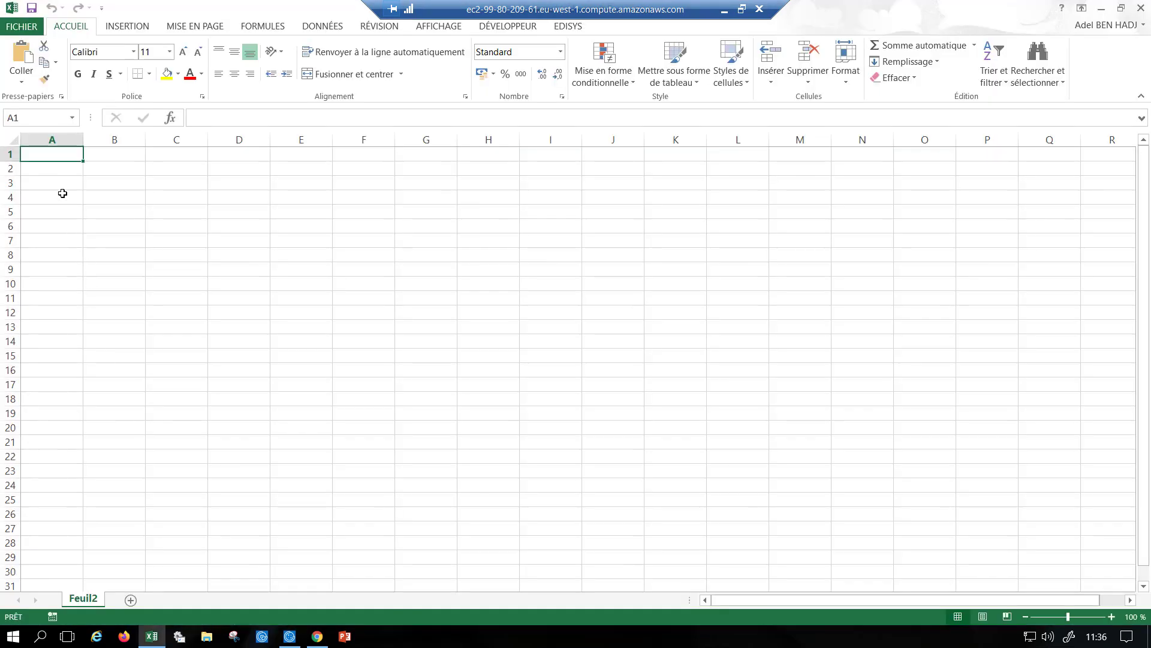
pyautogui.hotkey('ctrl', 'v')
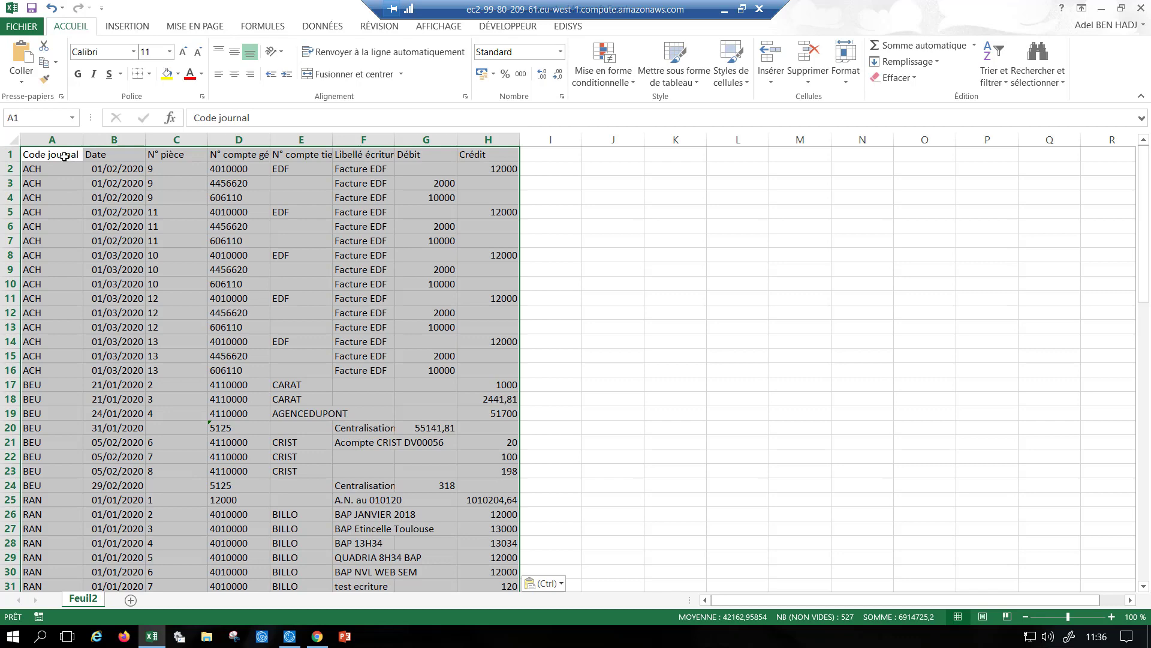
# Format the pasted entries as a table with a light green style and a header row
pyautogui.click(64, 157)
pyautogui.click(675, 71)
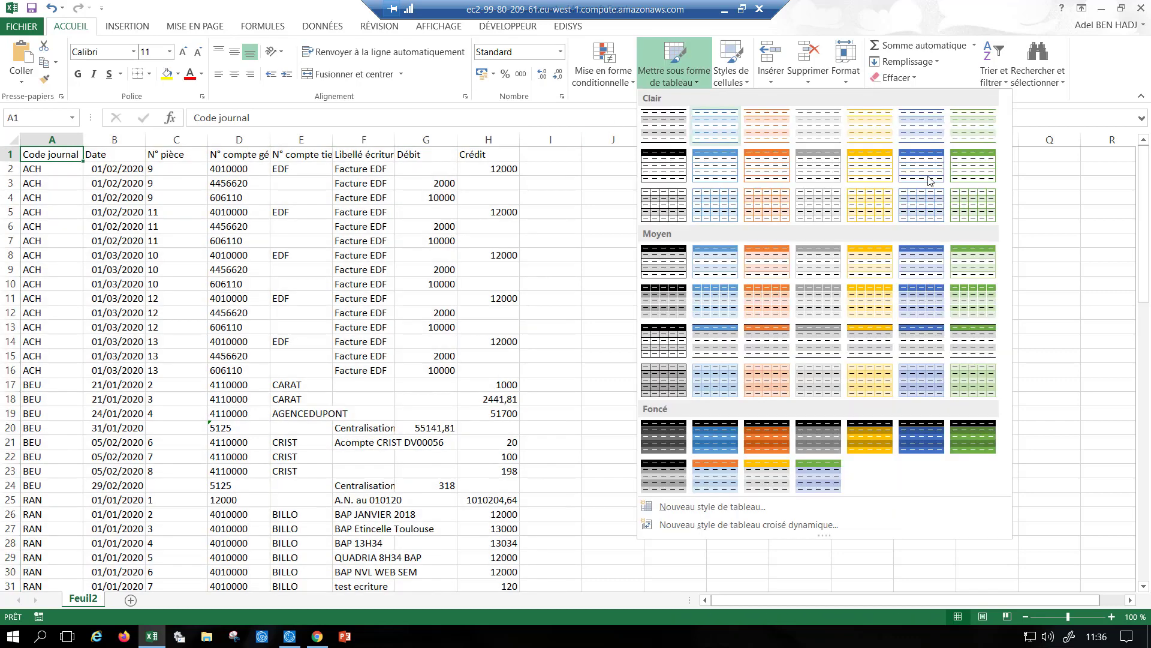
pyautogui.click(966, 169)
pyautogui.press('Return')
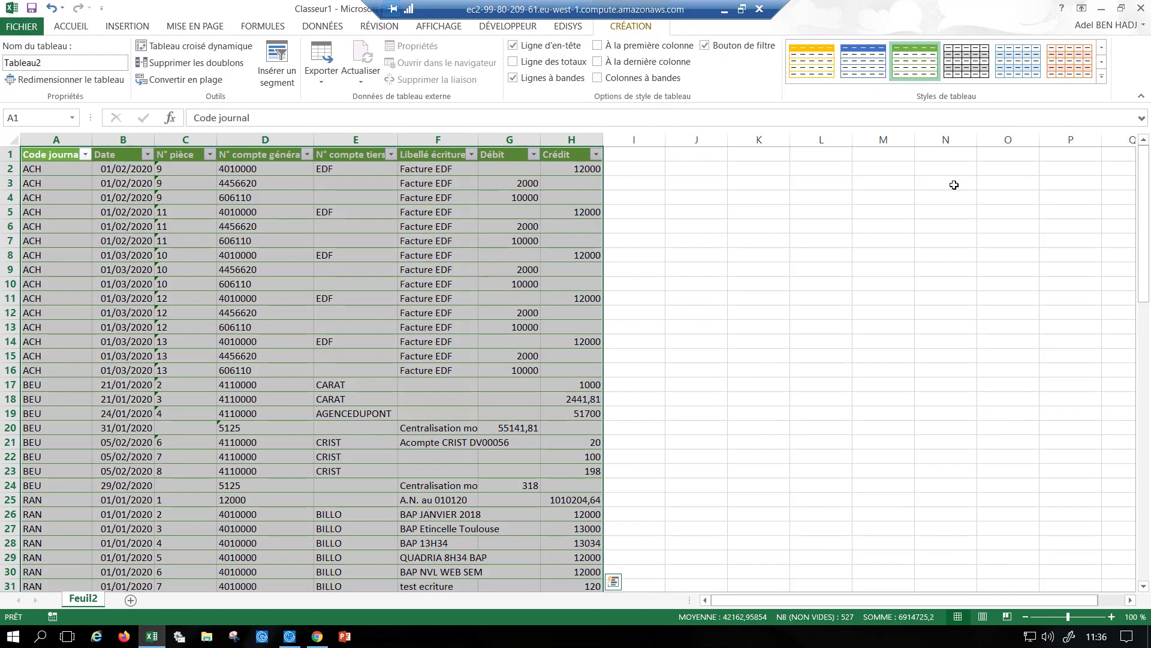
# Look at the quick analysis options for the table and the filter choices of the Date column without applying any
pyautogui.hotkey('ctrl', 'q')
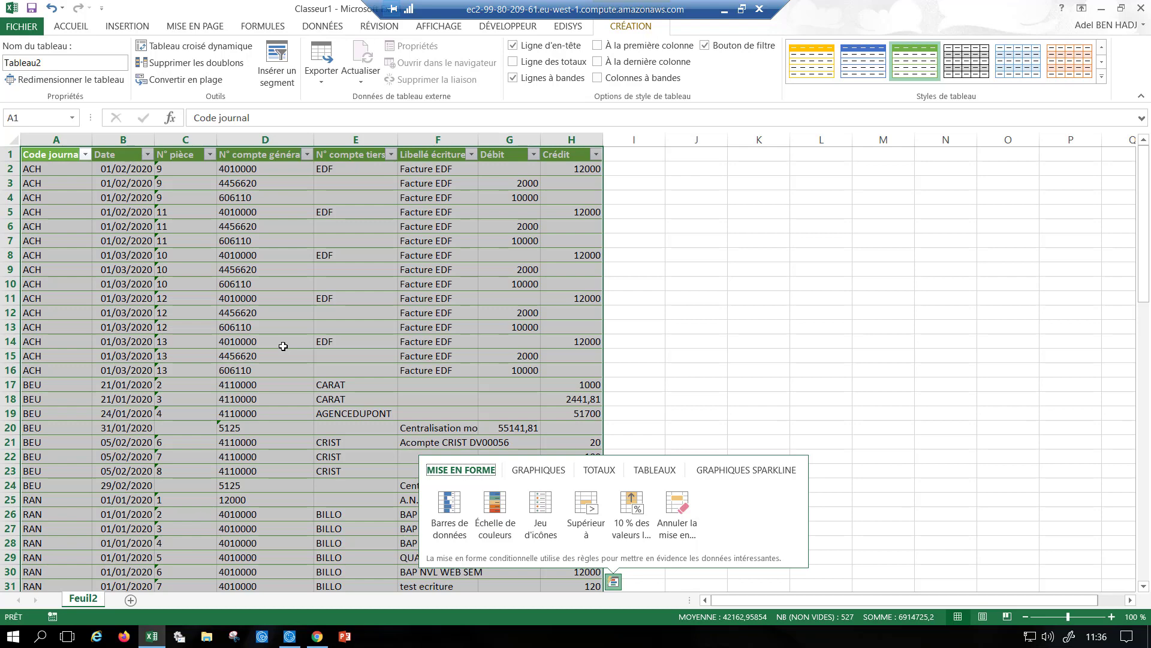
pyautogui.click(863, 288)
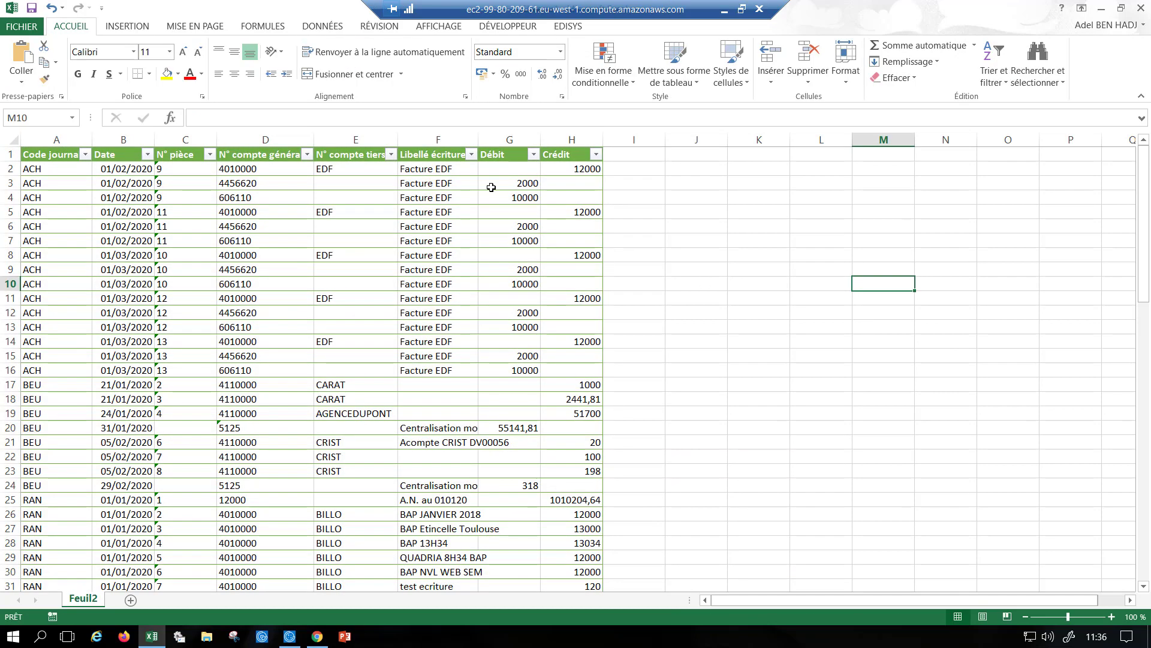
pyautogui.click(147, 154)
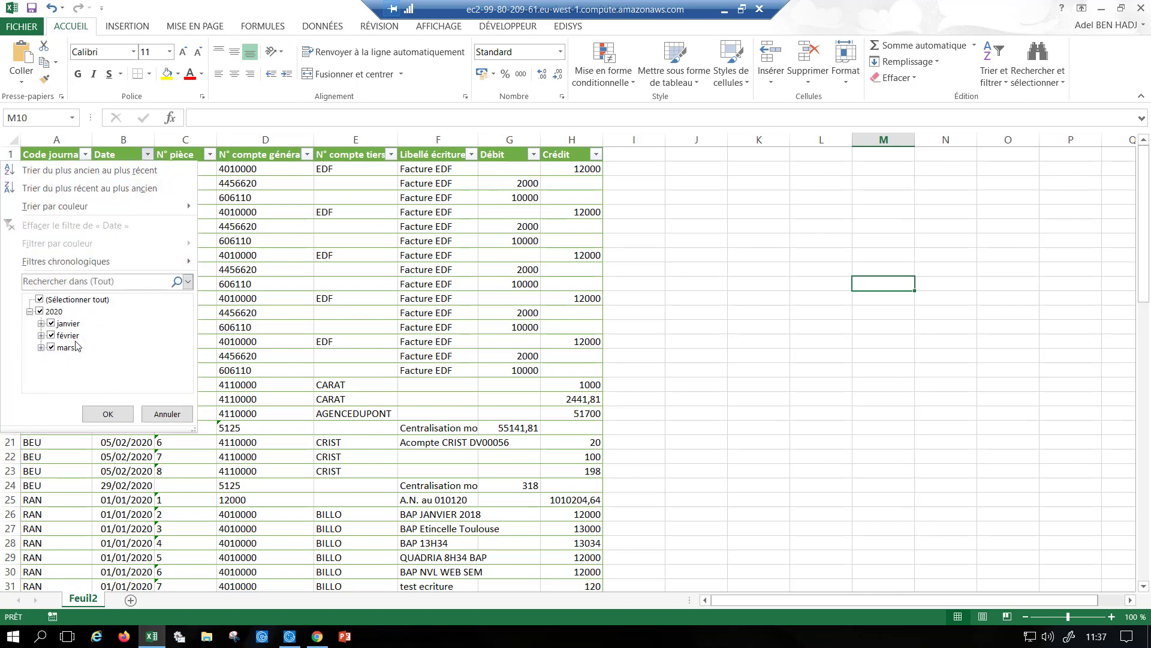
pyautogui.click(167, 413)
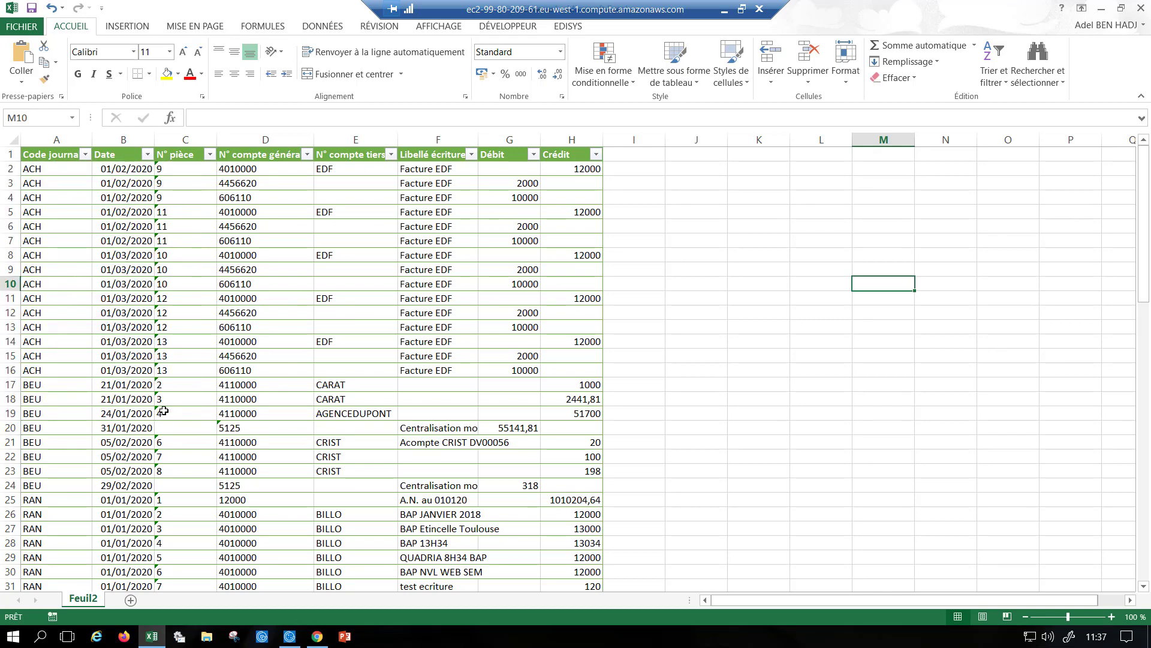
# Return to Sage 100cloud and close the list of found entries
pyautogui.hotkey('alt', 'Tab')
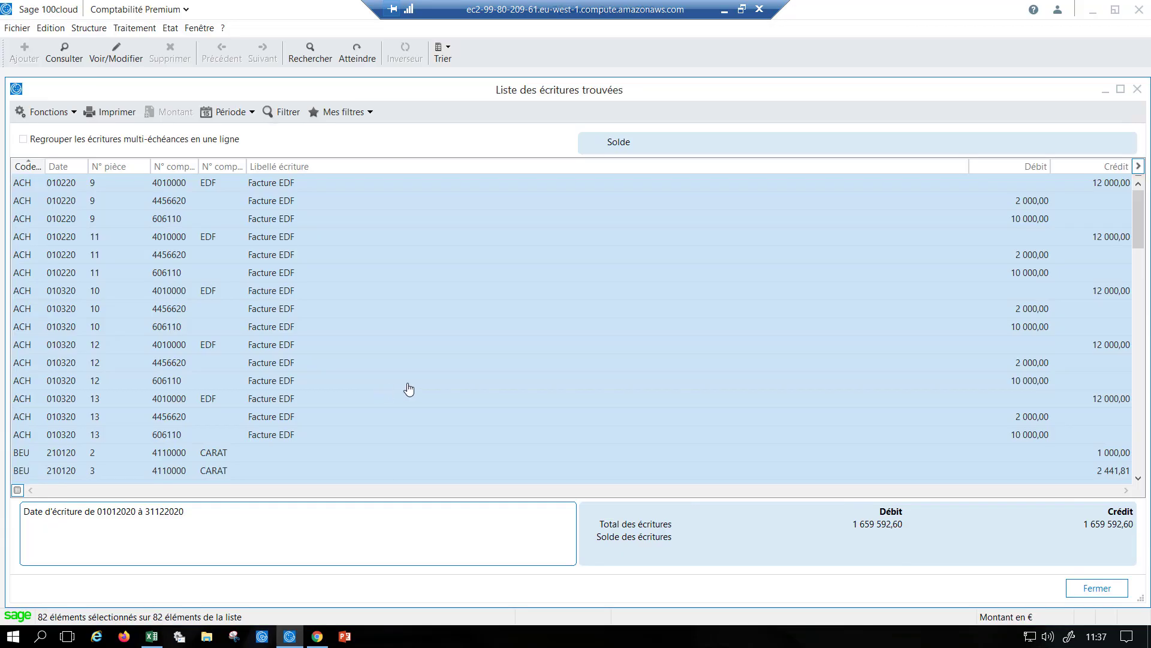
pyautogui.press('Escape')
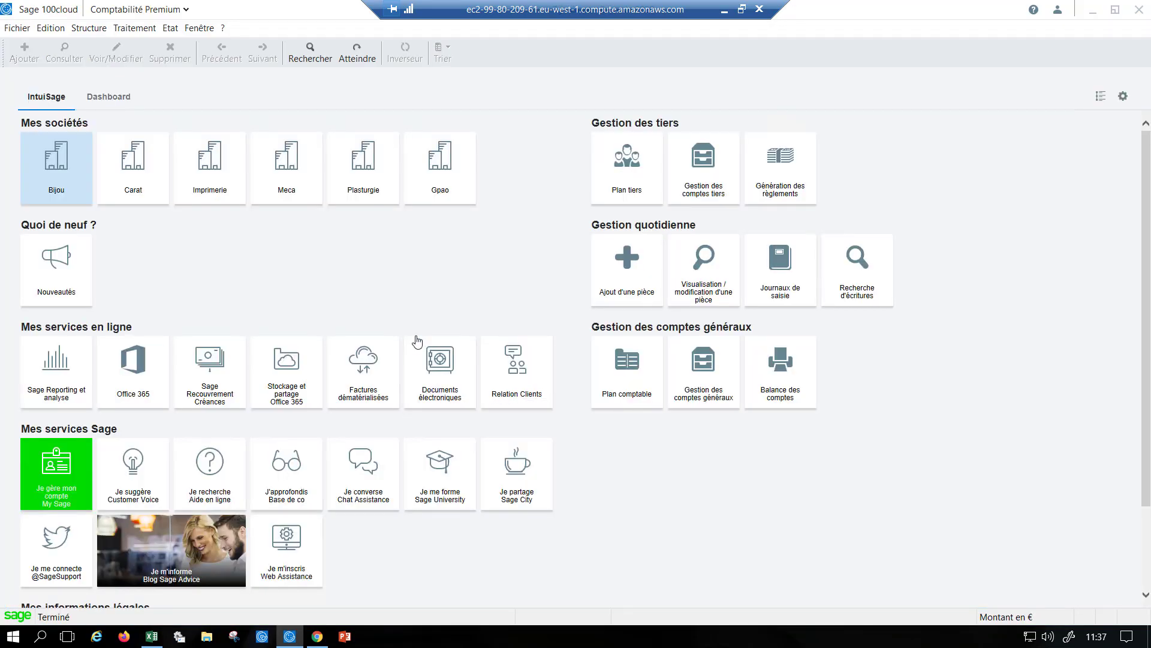